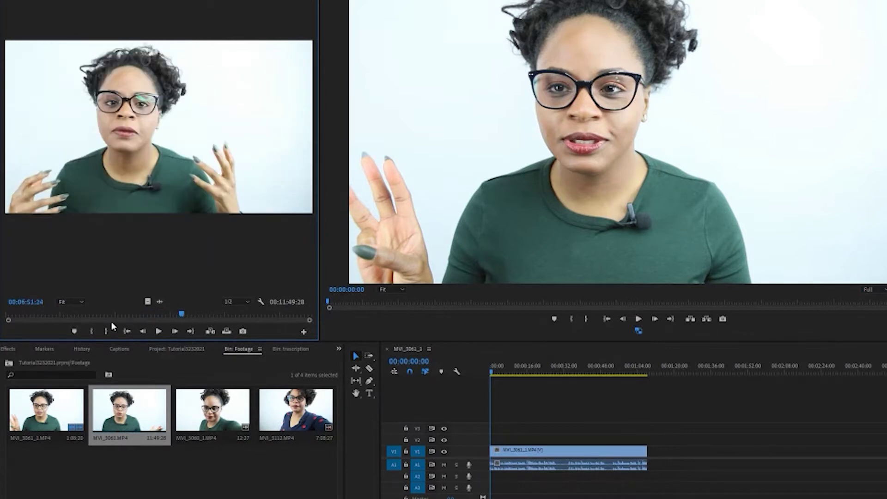
# Step: Mark MVI_3061.MP4 from 00:06:51:24 to 00:08:42:08 and append the marked range after the existing clip in the sequence
pyautogui.click(92, 332)
pyautogui.moveTo(182, 315); pyautogui.dragTo(228, 314)
pyautogui.click(111, 331)
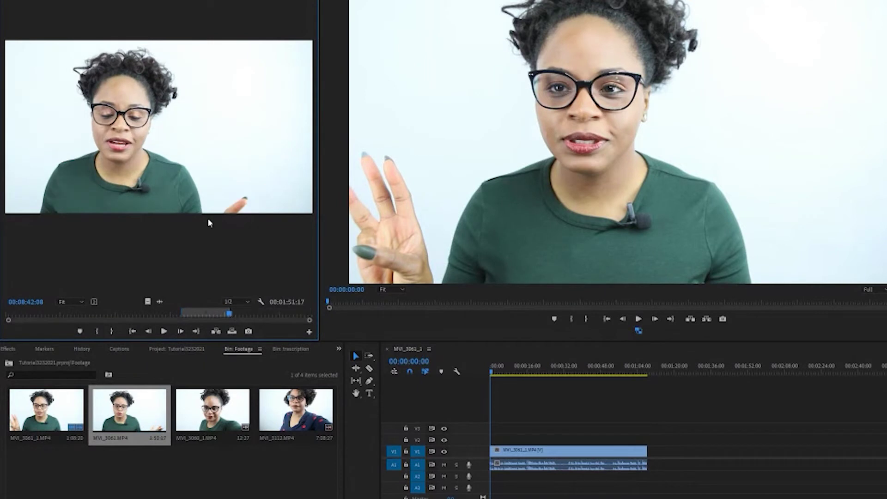
pyautogui.moveTo(228, 154); pyautogui.dragTo(655, 455)
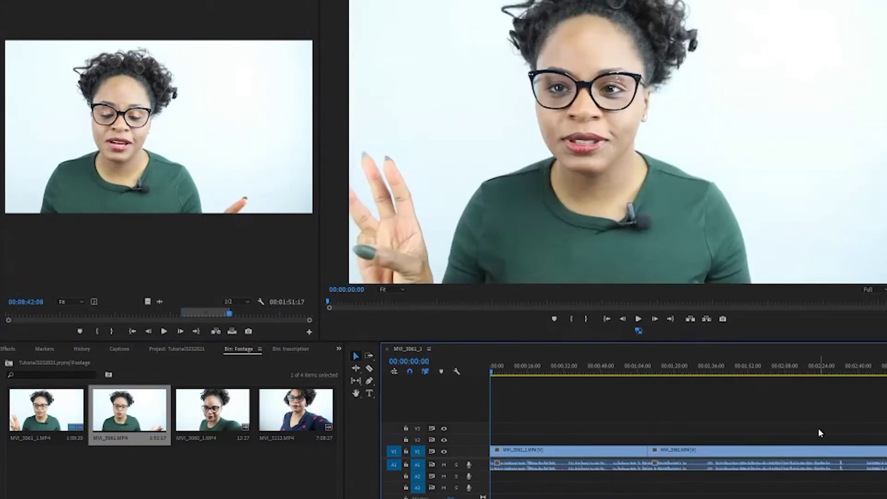
# Step: Split the second sequence clip at 00:01:37:21, delete the portion before the cut, and move the remainder back against the first clip
pyautogui.moveTo(741, 366); pyautogui.dragTo(715, 384)
pyautogui.click(369, 369)
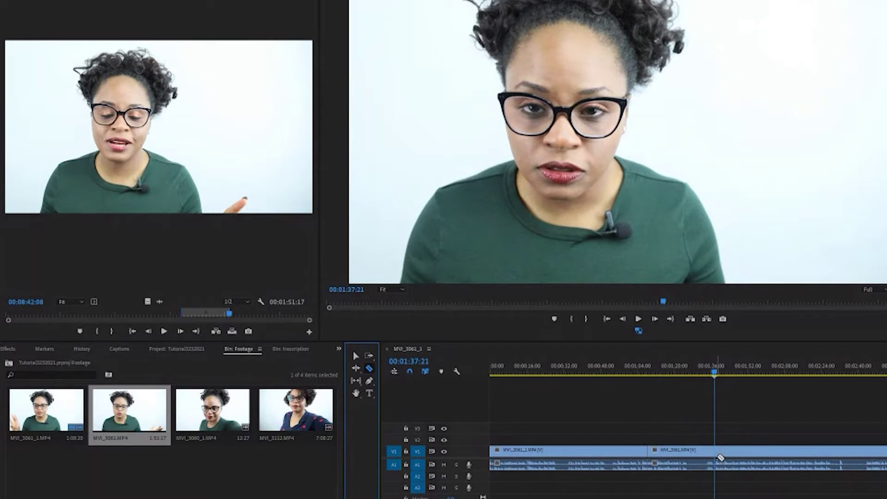
pyautogui.click(717, 452)
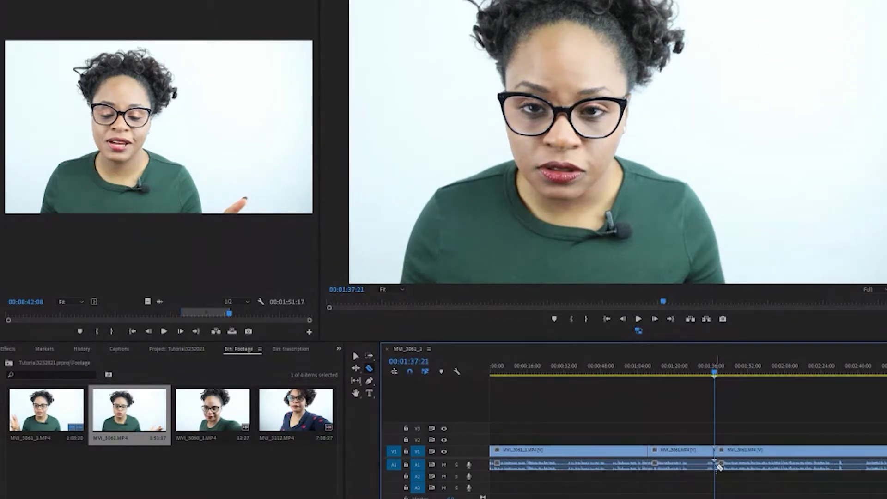
pyautogui.click(356, 355)
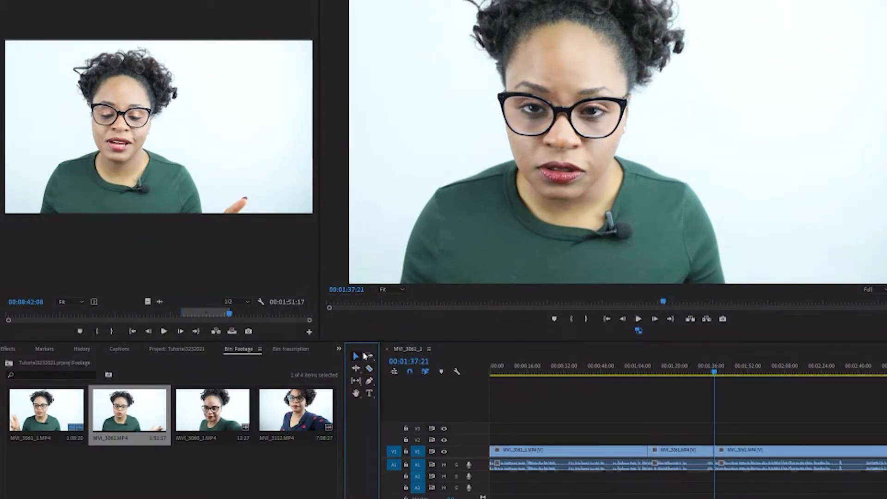
pyautogui.moveTo(676, 411); pyautogui.dragTo(692, 481)
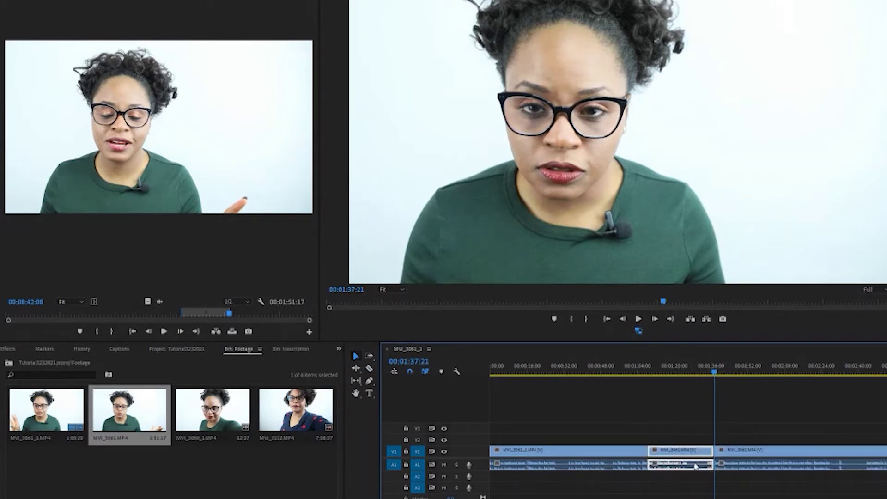
pyautogui.press('Delete')
pyautogui.moveTo(788, 425); pyautogui.dragTo(681, 454)
# Step: Split the second sequence clip at 00:01:58:20 and delete the portion after the cut
pyautogui.moveTo(720, 365); pyautogui.dragTo(764, 389)
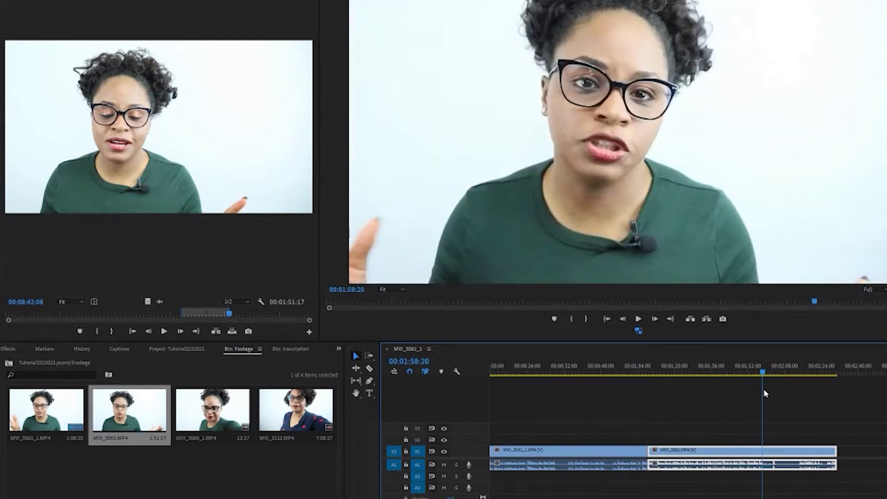
pyautogui.click(369, 369)
pyautogui.click(765, 461)
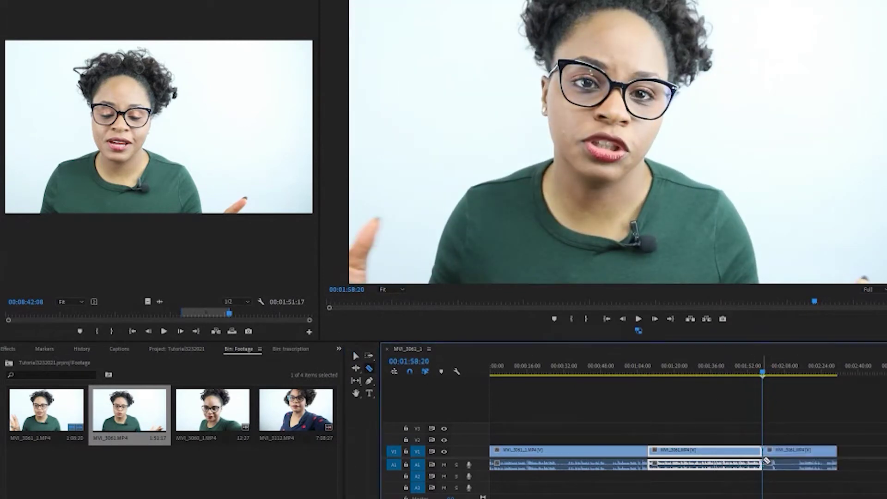
pyautogui.click(356, 356)
pyautogui.moveTo(732, 422); pyautogui.dragTo(817, 466)
pyautogui.click(817, 464)
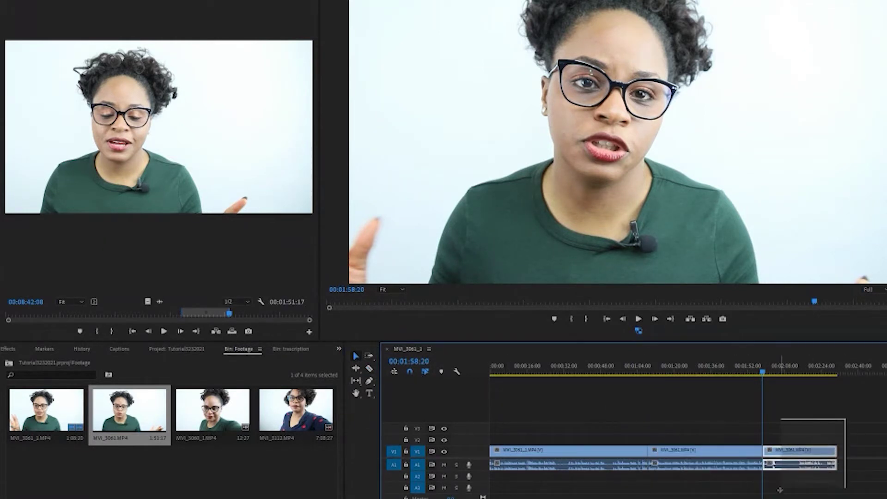
pyautogui.press('Delete')
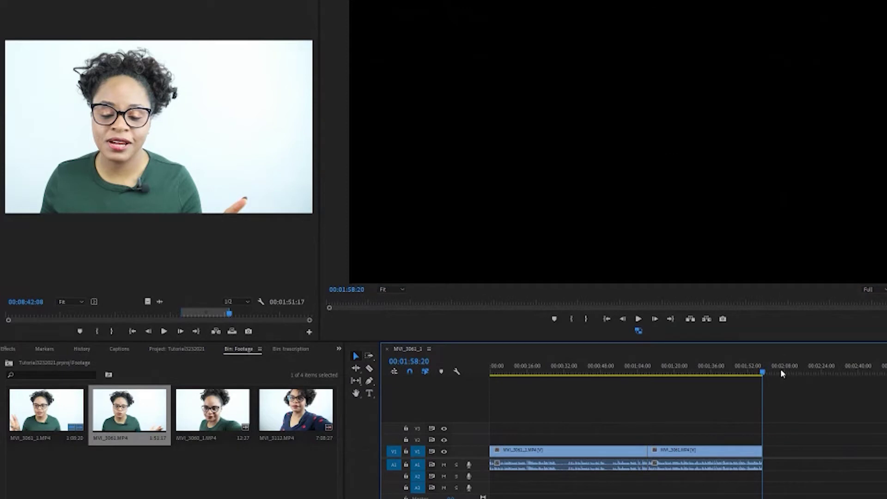
pyautogui.click(745, 366)
pyautogui.moveTo(748, 363); pyautogui.dragTo(730, 365)
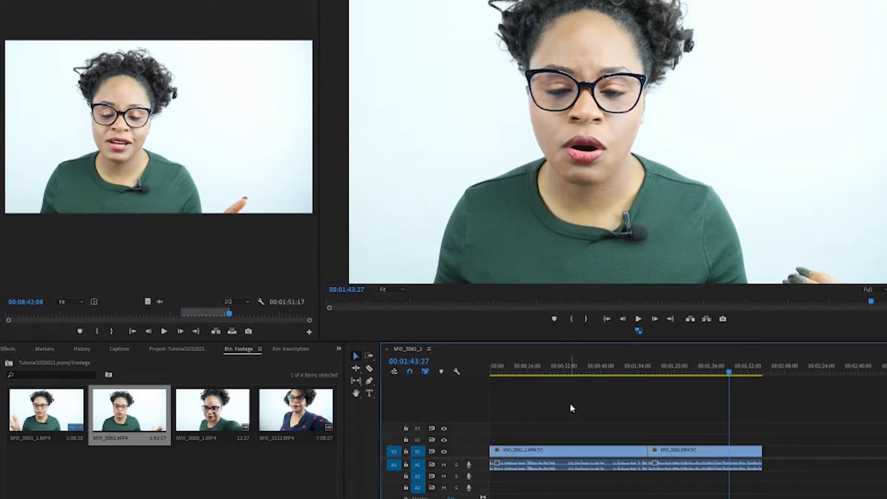
# Step: Load the polka-dot sweater clip as the source and mark it from 00:04:27:17 to 00:05:00:19
pyautogui.doubleClick(298, 420)
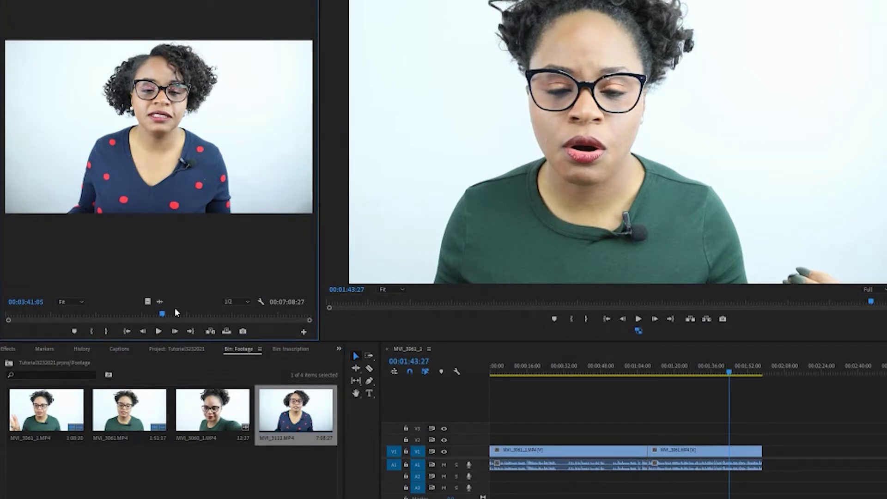
pyautogui.moveTo(162, 314); pyautogui.dragTo(236, 327)
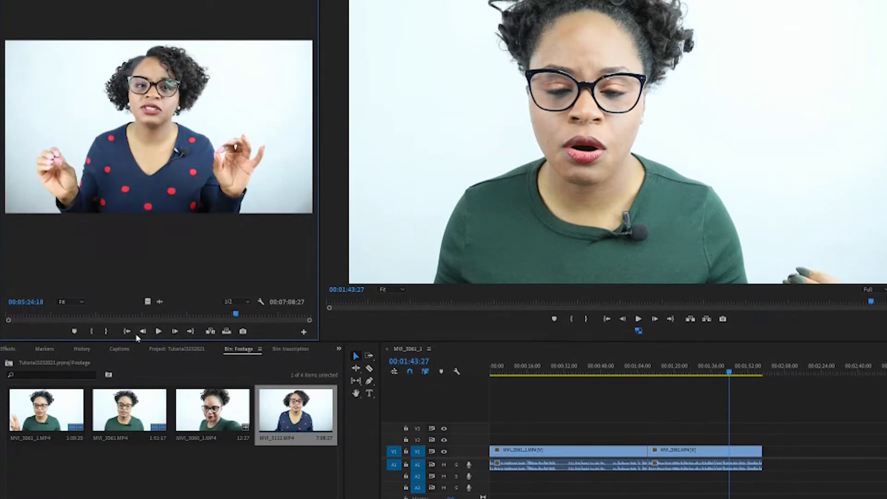
pyautogui.click(91, 331)
pyautogui.moveTo(235, 317); pyautogui.dragTo(196, 316)
pyautogui.click(95, 331)
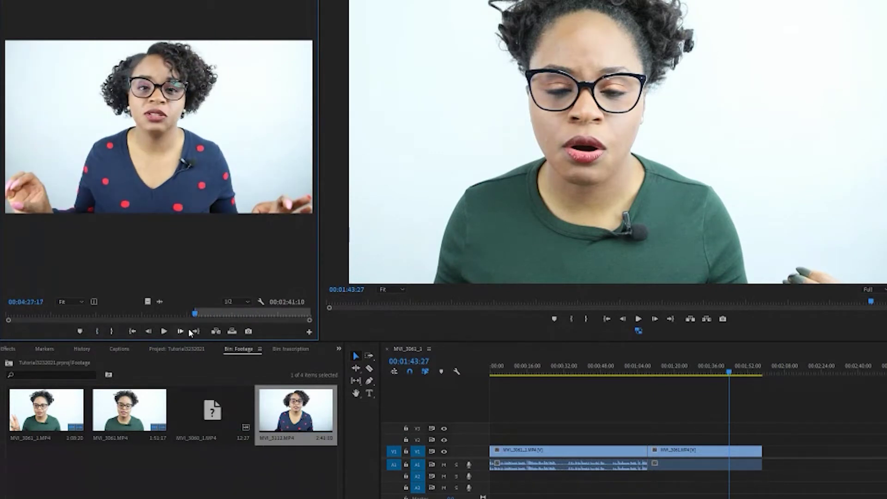
pyautogui.moveTo(196, 317); pyautogui.dragTo(220, 319)
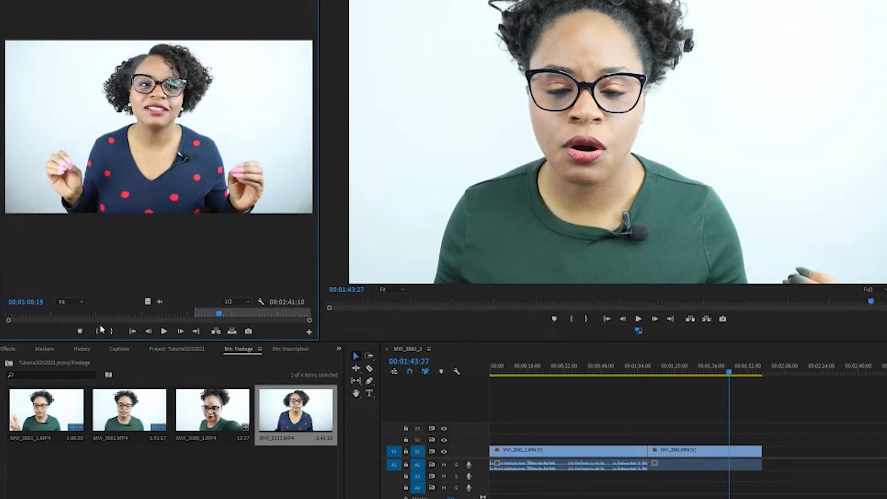
pyautogui.click(111, 332)
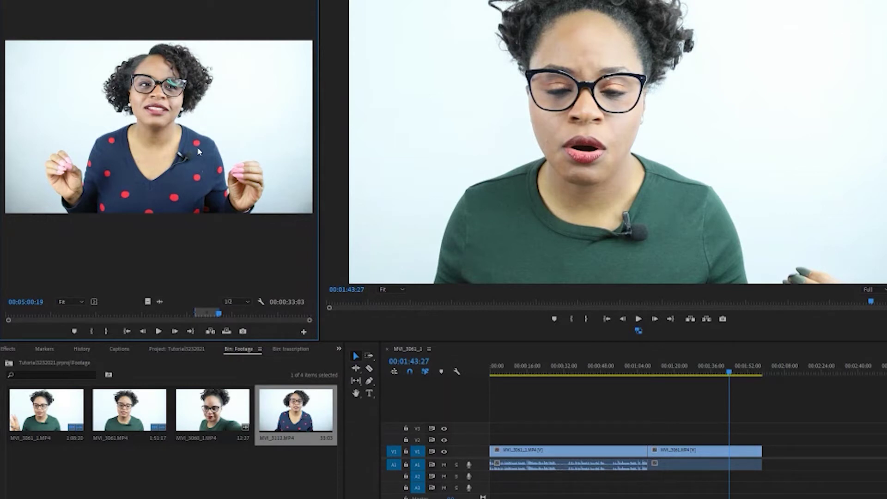
# Step: Place only the marked clip's video on track V2 at about 00:00:23 and play the sequence across it
pyautogui.moveTo(147, 301); pyautogui.dragTo(543, 440)
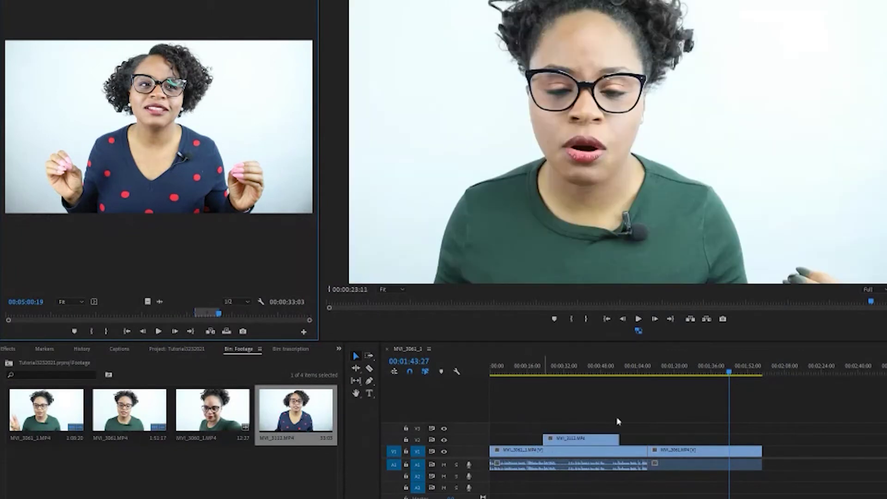
pyautogui.moveTo(550, 339); pyautogui.dragTo(408, 353)
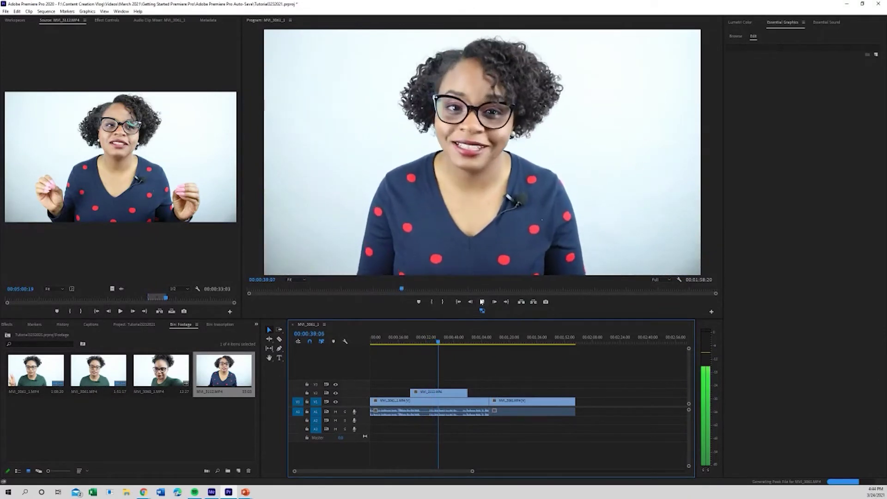
pyautogui.click(482, 301)
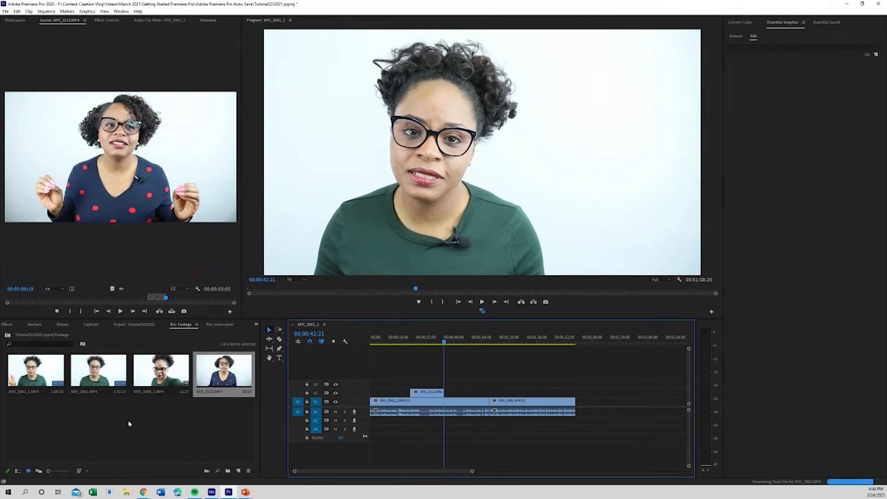
# Step: Start a text layer at the sequence's beginning, in the empty area beside the speaker's head, with black fill 000000
pyautogui.moveTo(443, 341); pyautogui.dragTo(370, 354)
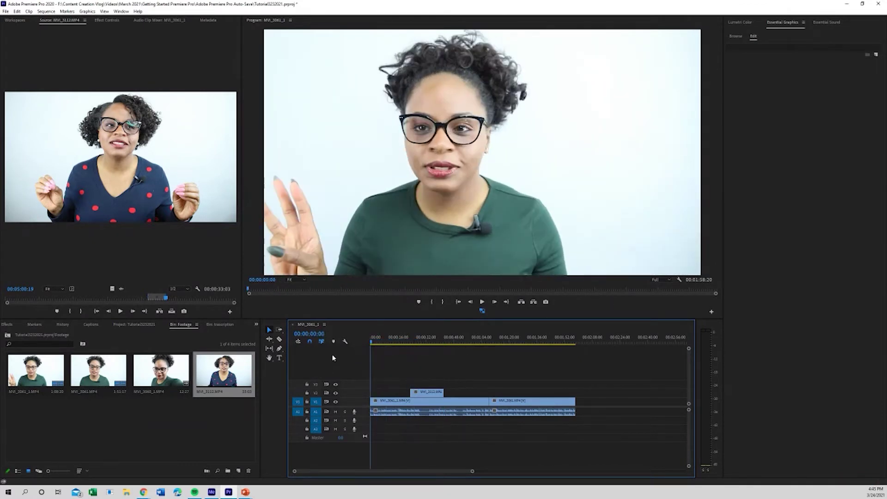
pyautogui.click(280, 357)
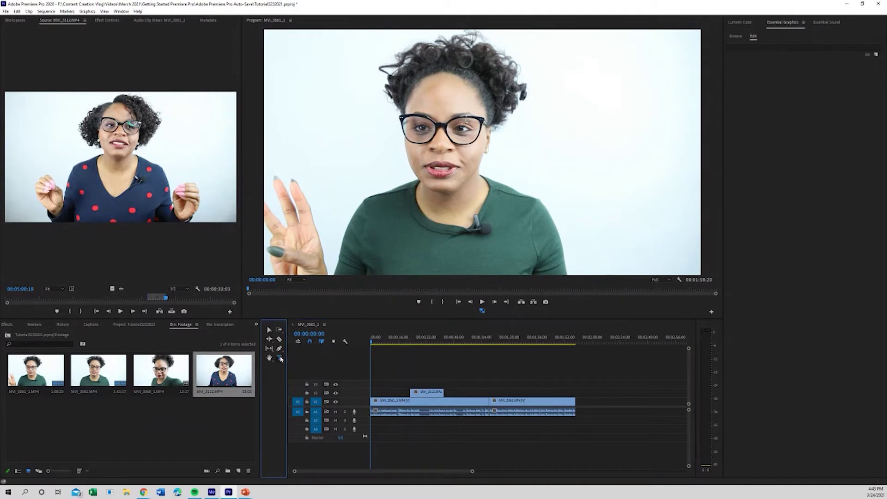
pyautogui.click(560, 80)
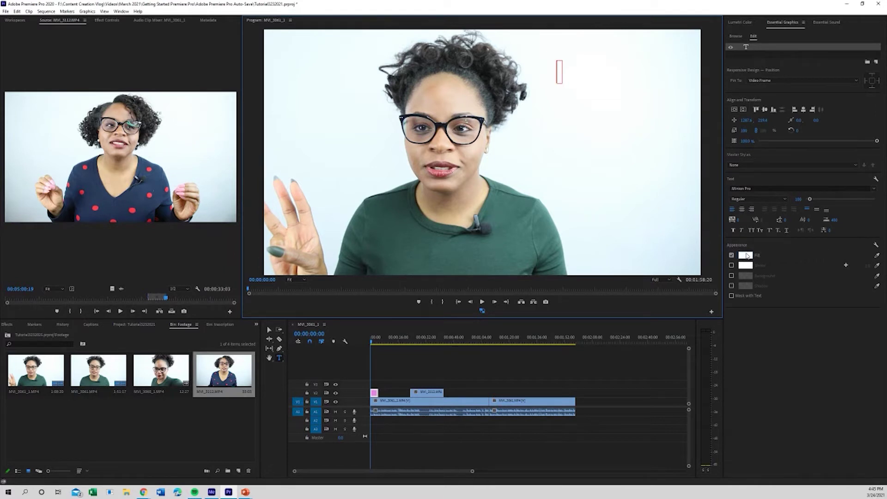
pyautogui.click(745, 256)
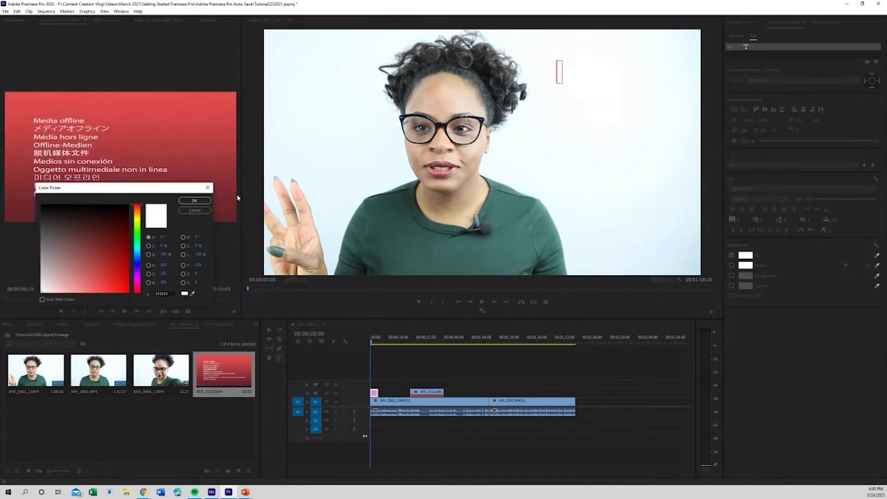
pyautogui.click(46, 206)
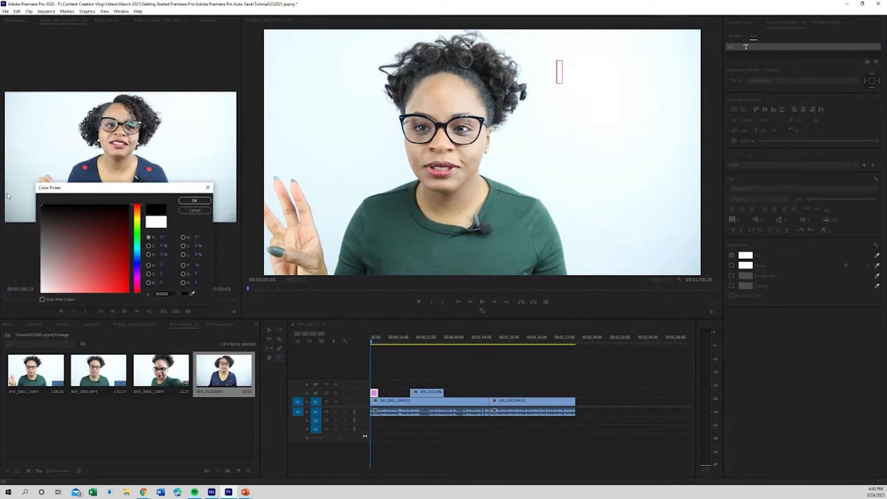
pyautogui.click(195, 201)
# Step: Fill in the title with "Hi My Name is" and the speaker's capitalized first name on a second line, and shift it slightly lower
pyautogui.write('Hi M')
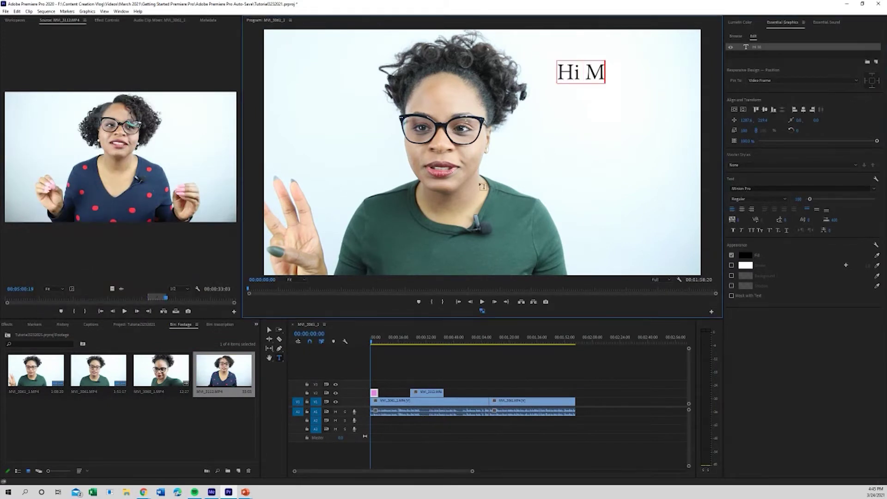
pyautogui.write('y Name is')
pyautogui.press('Return')
pyautogui.write('tiffany')
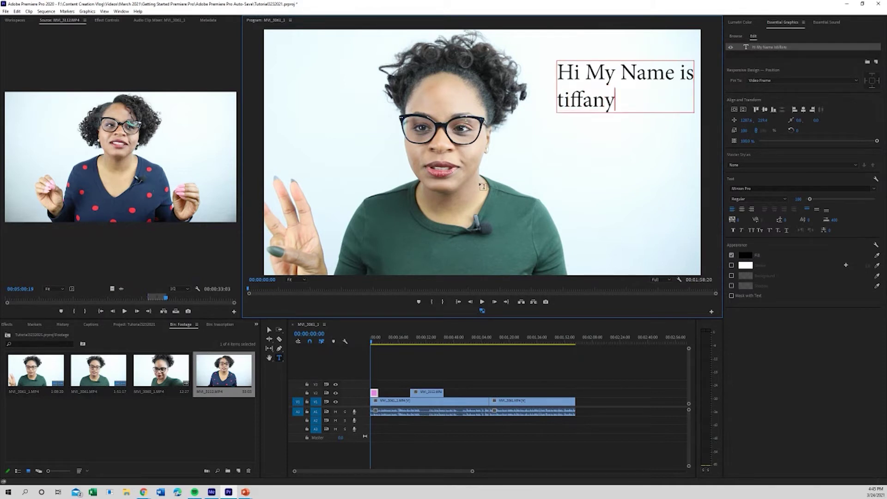
pyautogui.press('BackSpace')
pyautogui.write('T')
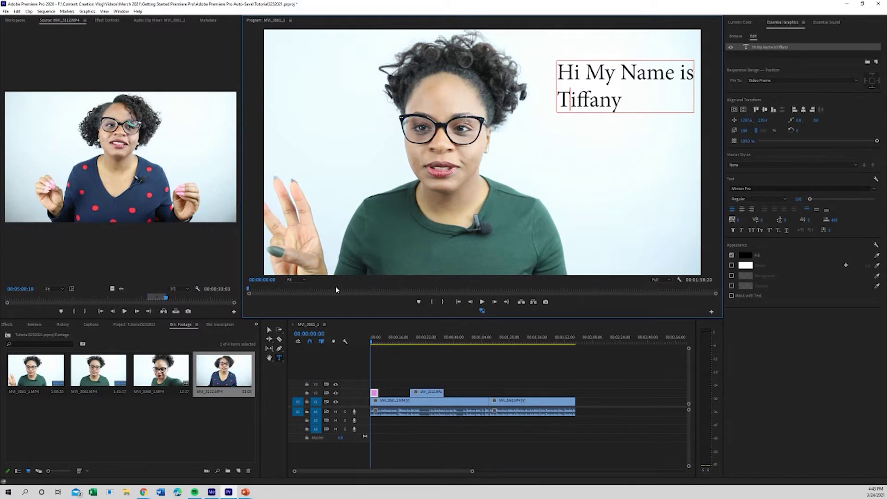
pyautogui.click(269, 329)
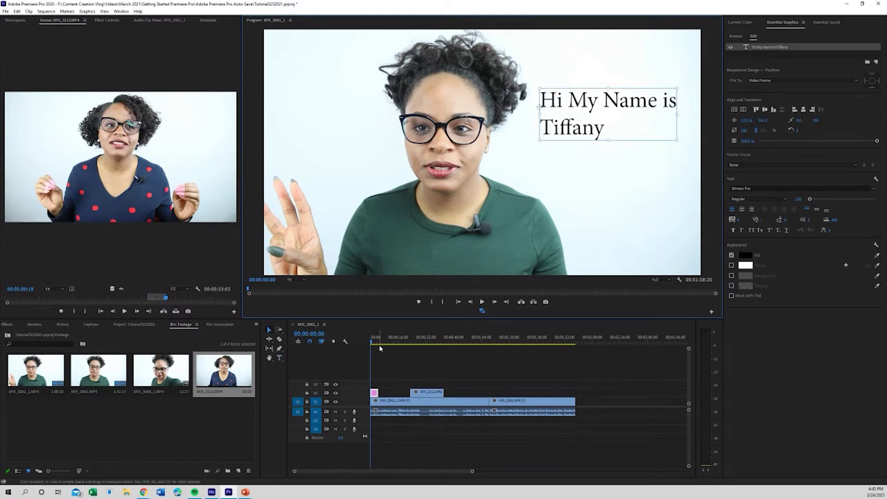
# Step: Split the first V1 clip at 00:00:23:05, where the overlaid V2 clip begins, and check playback at the cut
pyautogui.moveTo(374, 342); pyautogui.dragTo(410, 357)
pyautogui.click(279, 338)
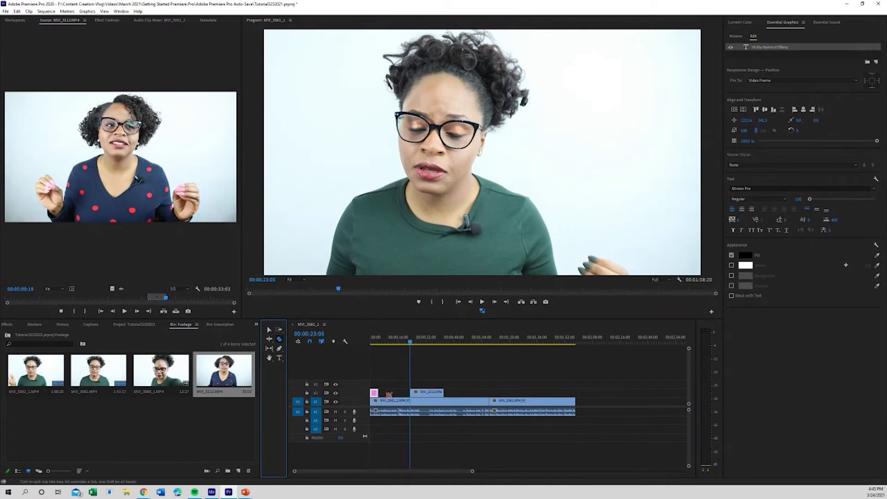
pyautogui.click(411, 401)
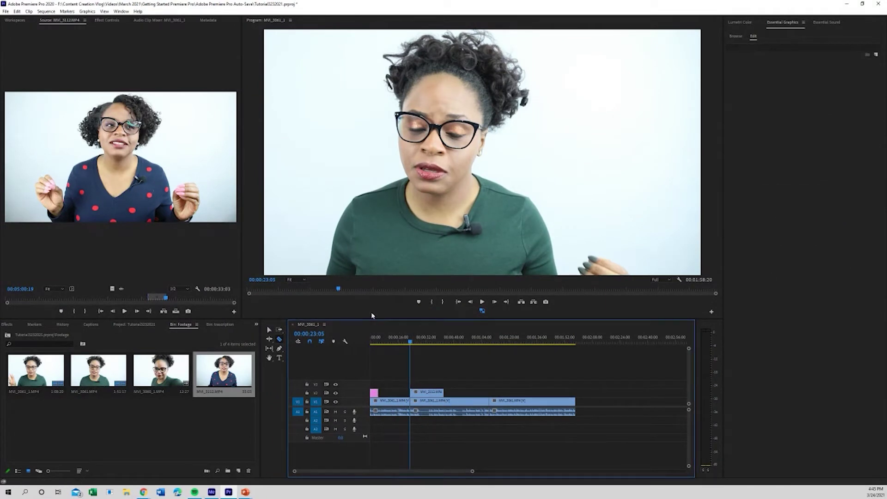
pyautogui.moveTo(411, 344); pyautogui.dragTo(411, 344)
pyautogui.click(409, 342)
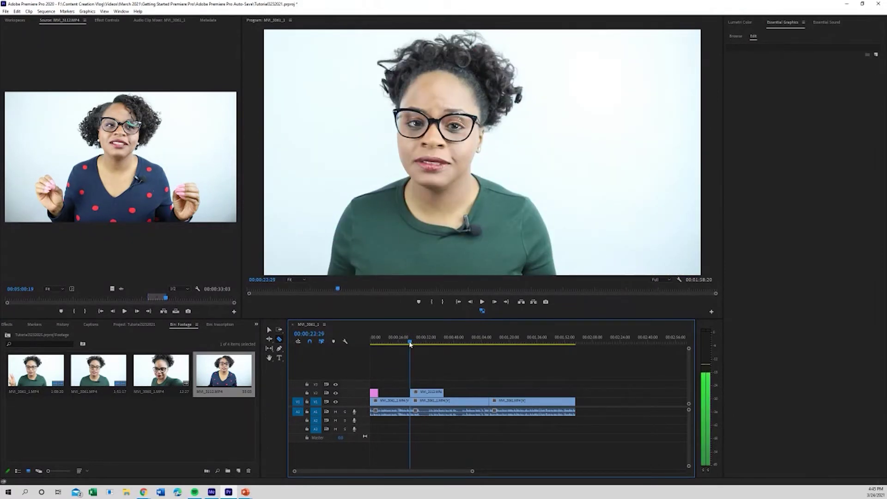
# Step: Browse the Essential Graphics template library under My Templates for available titles and lower thirds
pyautogui.click(736, 37)
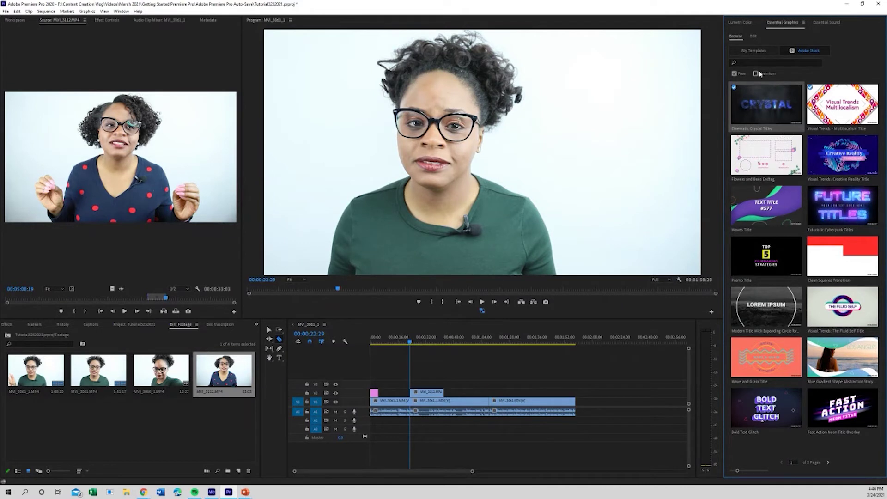
pyautogui.click(763, 52)
pyautogui.scroll(-10, 794, 223)
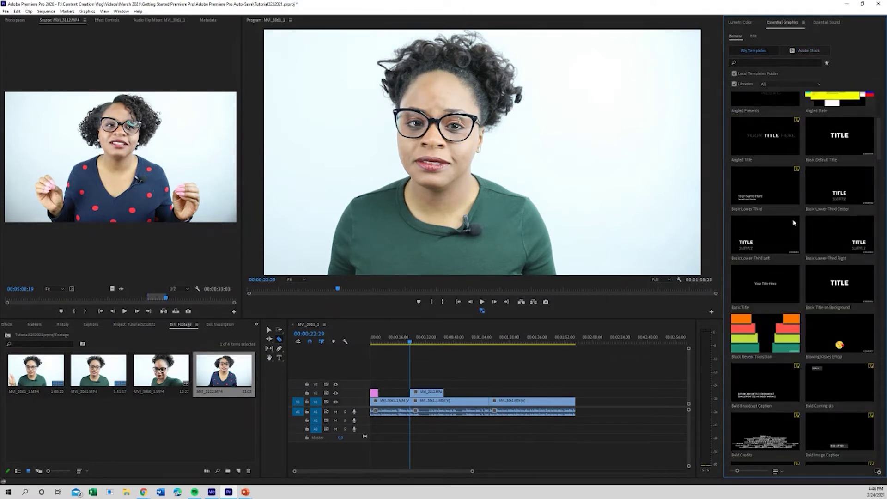
pyautogui.scroll(-5, 794, 223)
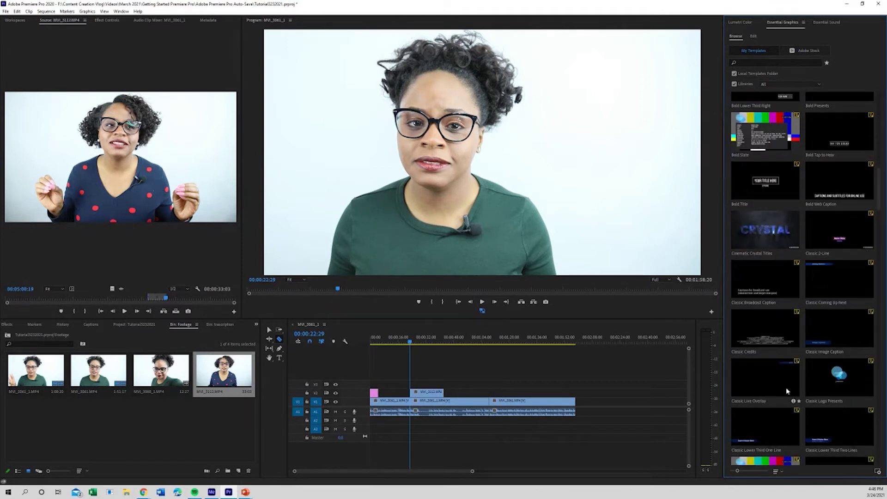
pyautogui.scroll(10, 787, 383)
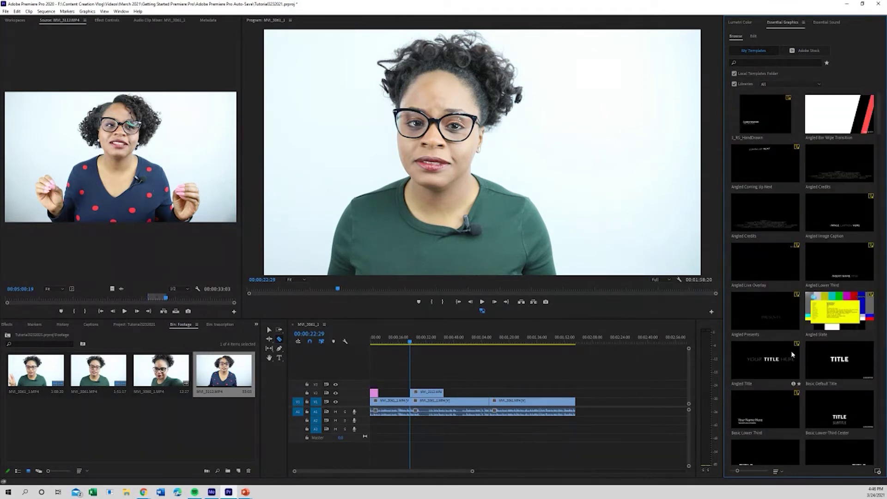
# Step: Add the coloured-bars transition template from the graphics library to V3, over the cut near 00:00:23
pyautogui.scroll(-2, 791, 354)
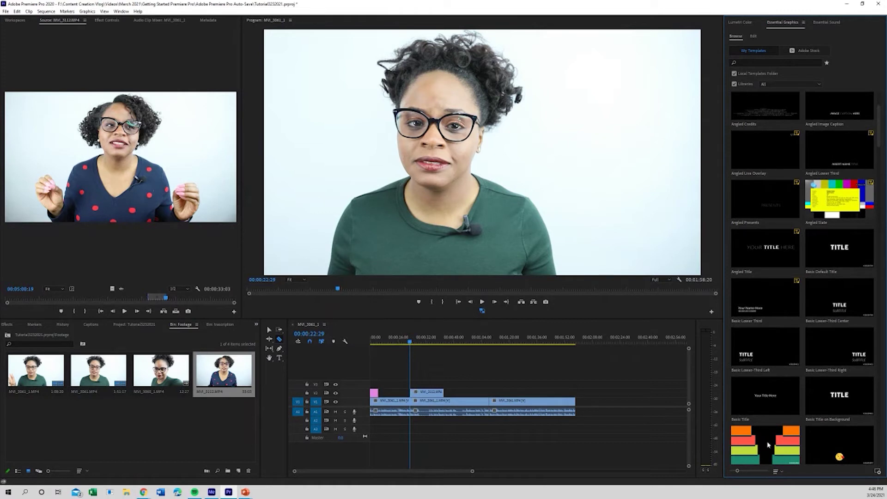
pyautogui.moveTo(769, 445); pyautogui.dragTo(412, 385)
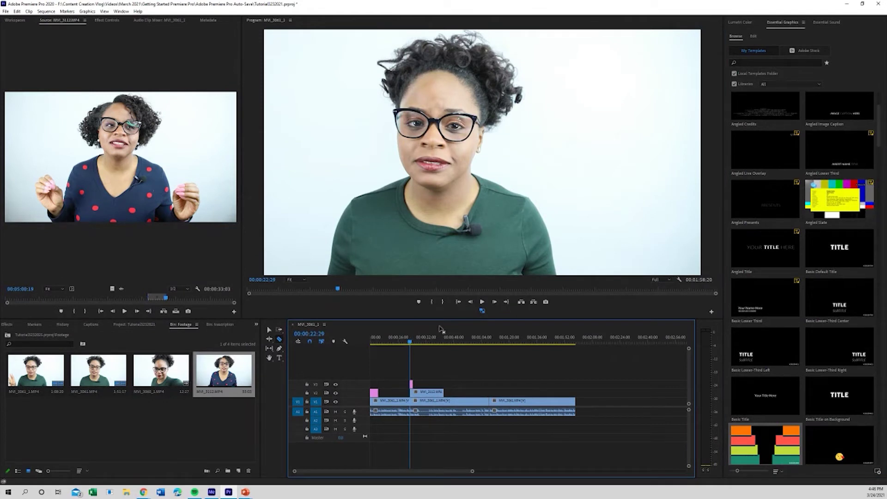
pyautogui.press('=')
pyautogui.press('=')
pyautogui.press('=')
pyautogui.moveTo(533, 341); pyautogui.dragTo(528, 345)
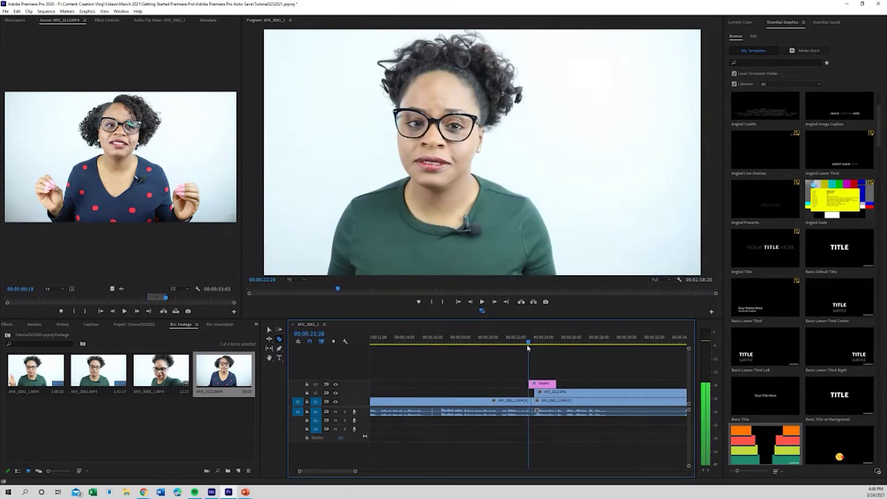
# Step: Select the coloured-bars graphic on V3 and play the sequence from 00:00:22:25 through the transition
pyautogui.click(269, 330)
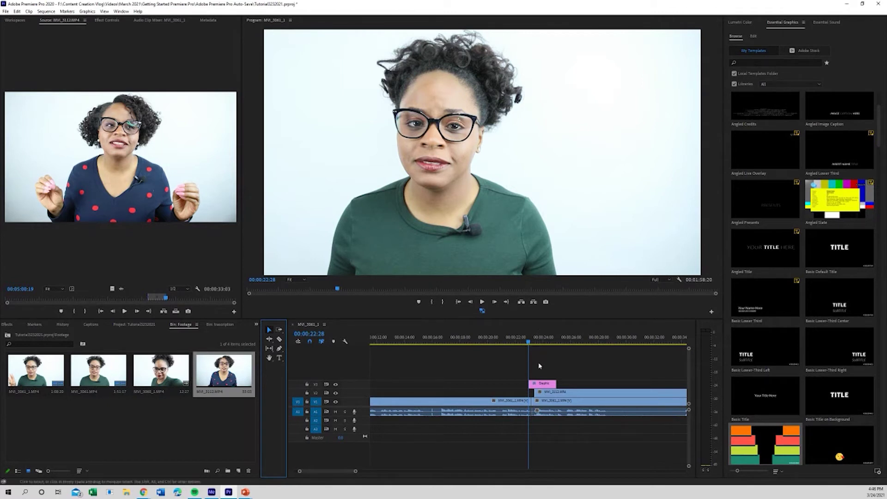
pyautogui.click(538, 386)
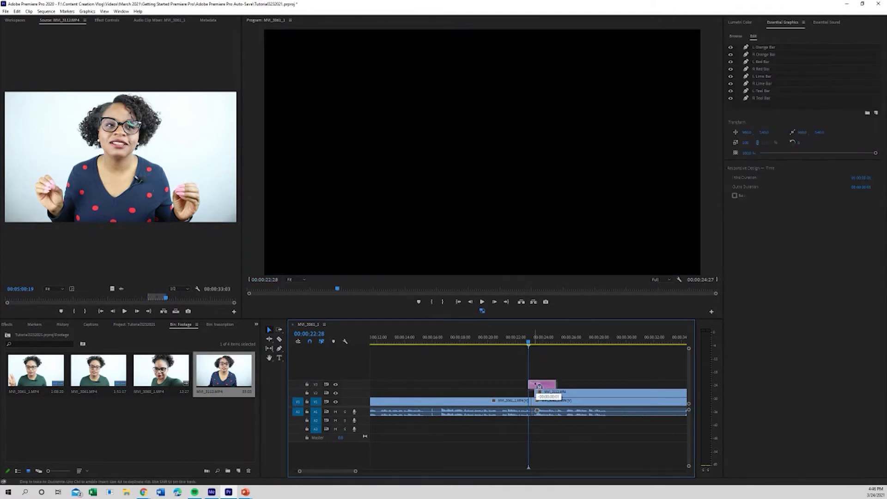
pyautogui.moveTo(529, 341); pyautogui.dragTo(527, 344)
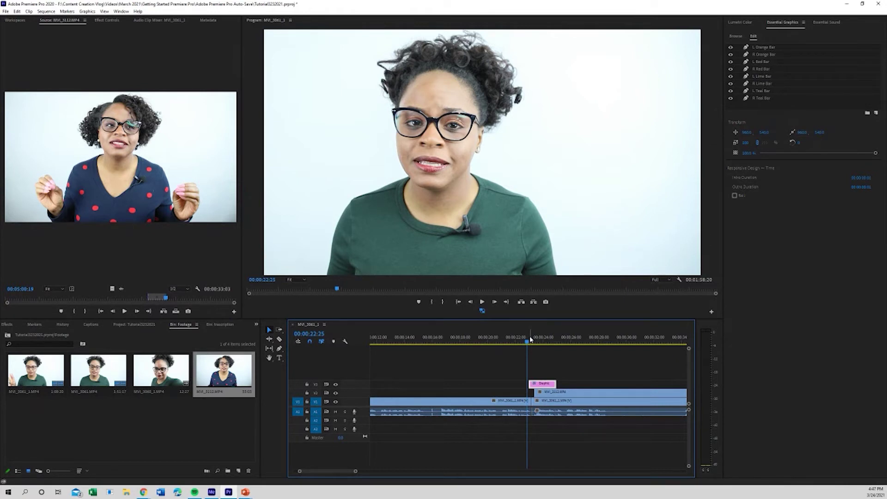
pyautogui.press('space')
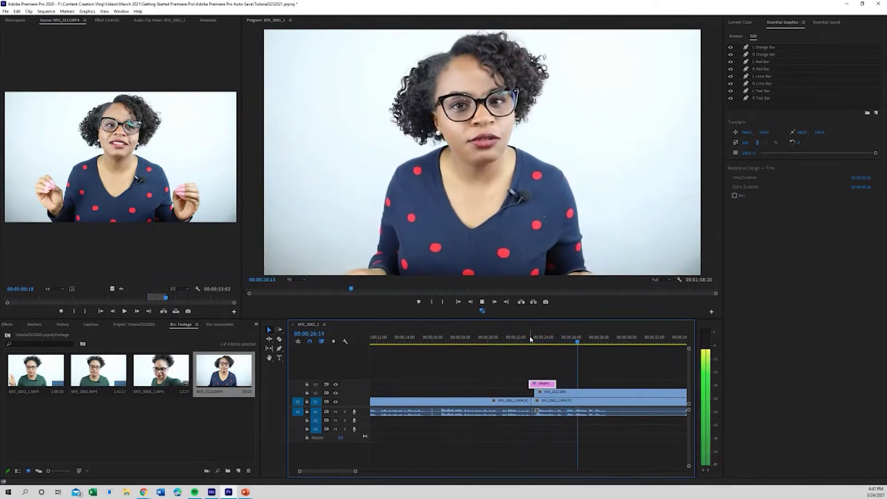
pyautogui.press('space')
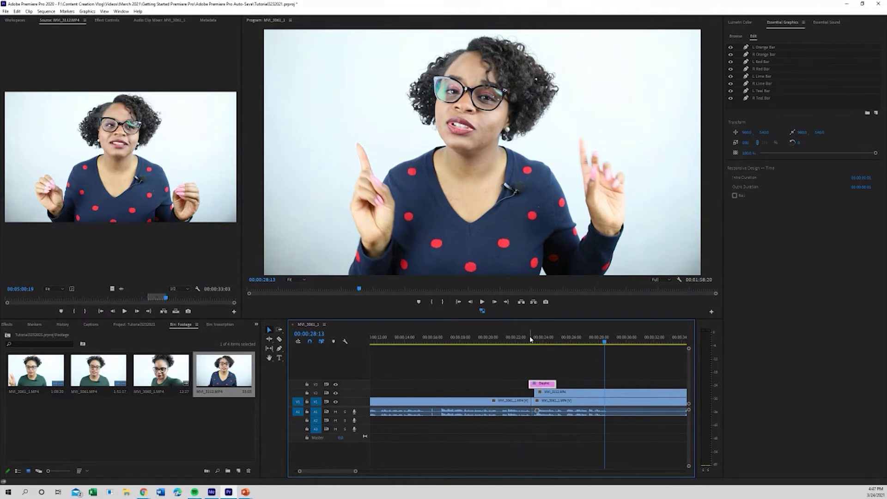
# Step: Open the Music bin and place its audio file on track A2 at the beginning of the sequence
pyautogui.click(134, 324)
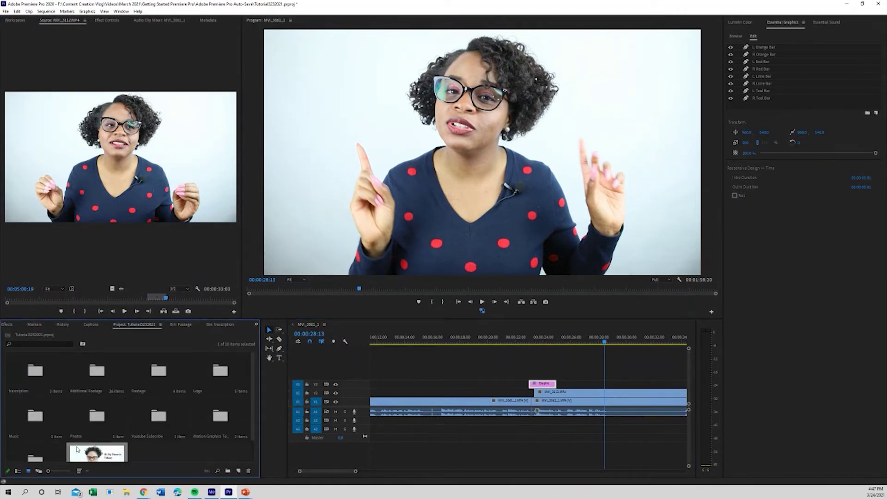
pyautogui.doubleClick(42, 417)
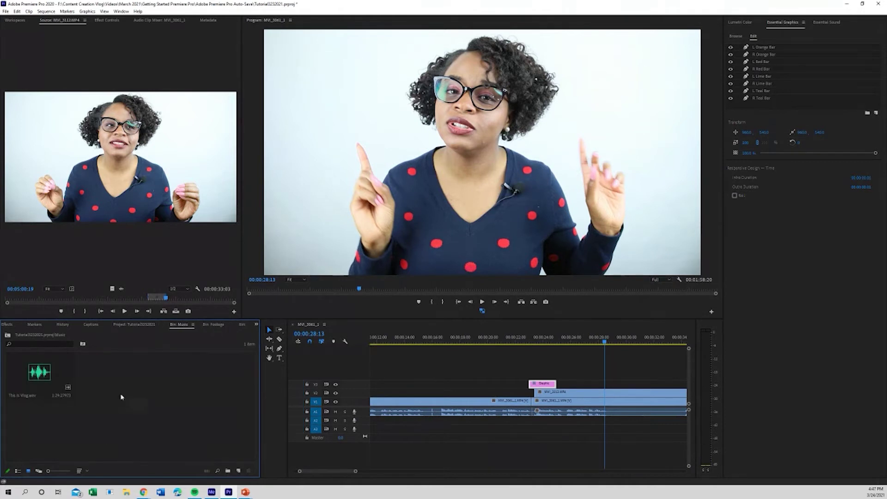
pyautogui.click(37, 374)
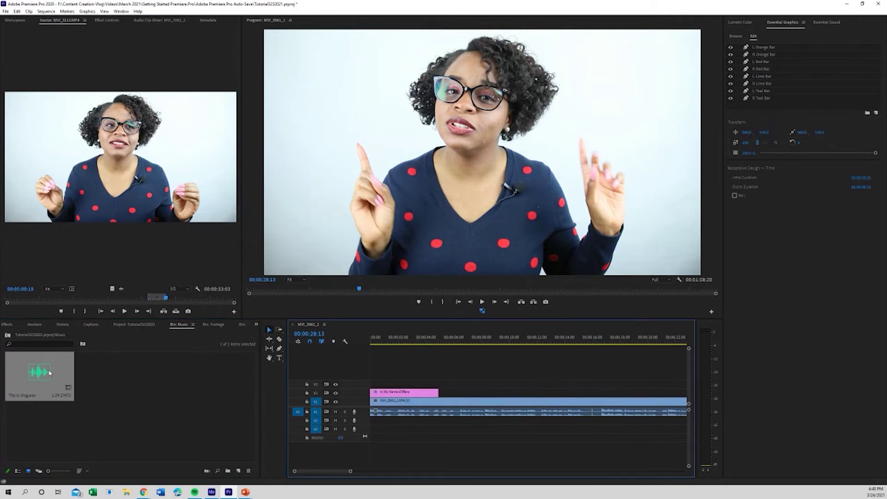
pyautogui.moveTo(36, 368); pyautogui.dragTo(372, 427)
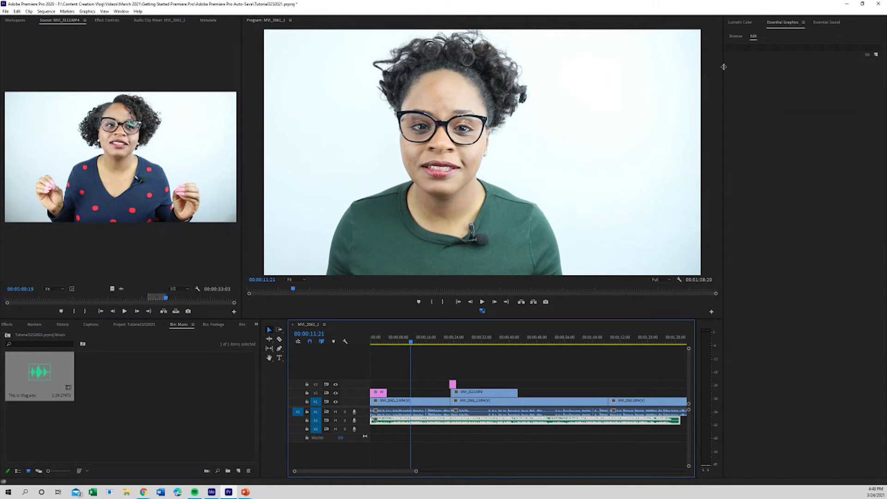
# Step: Lower the music clip's volume on A2 with an Audio Gain adjustment
pyautogui.click(827, 22)
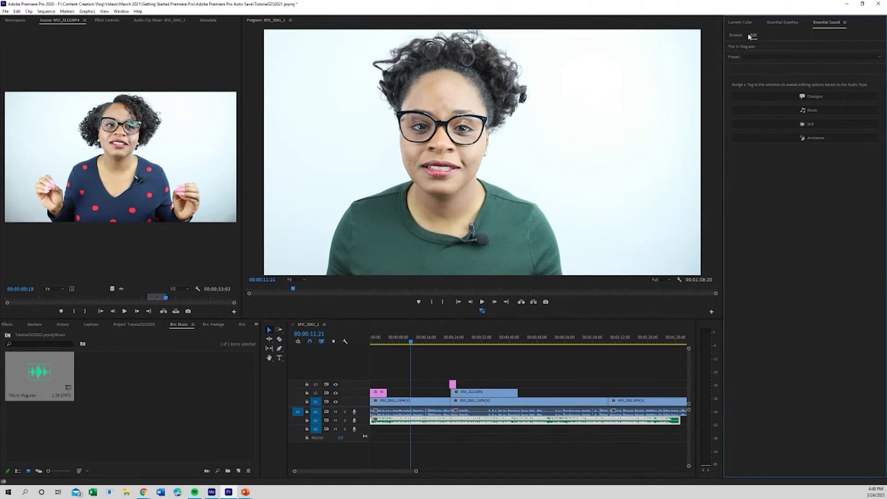
pyautogui.rightClick(424, 421)
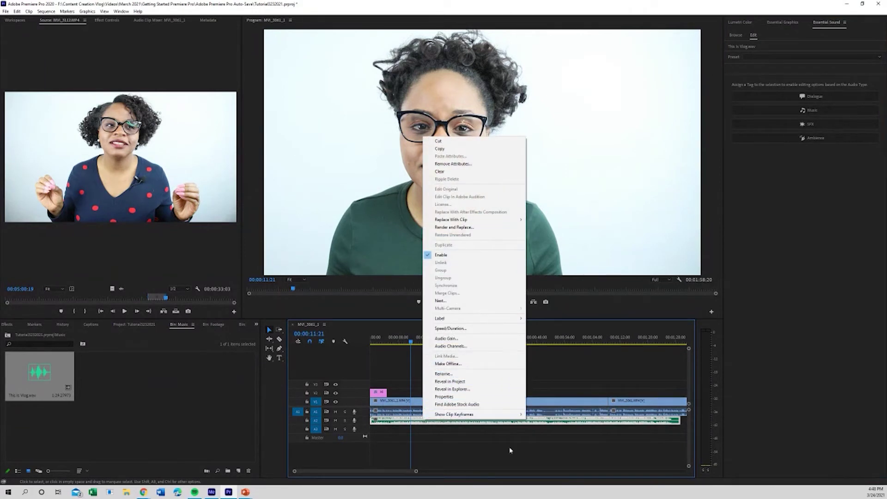
pyautogui.rightClick(421, 429)
pyautogui.rightClick(422, 421)
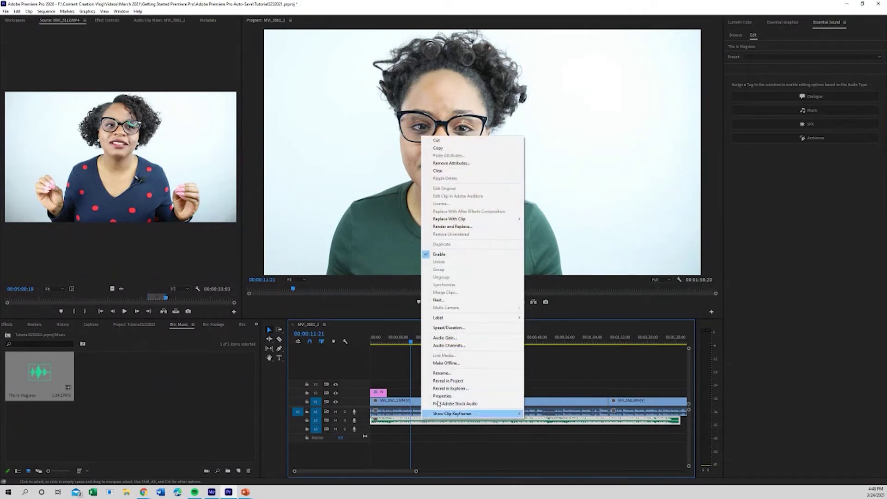
pyautogui.click(466, 340)
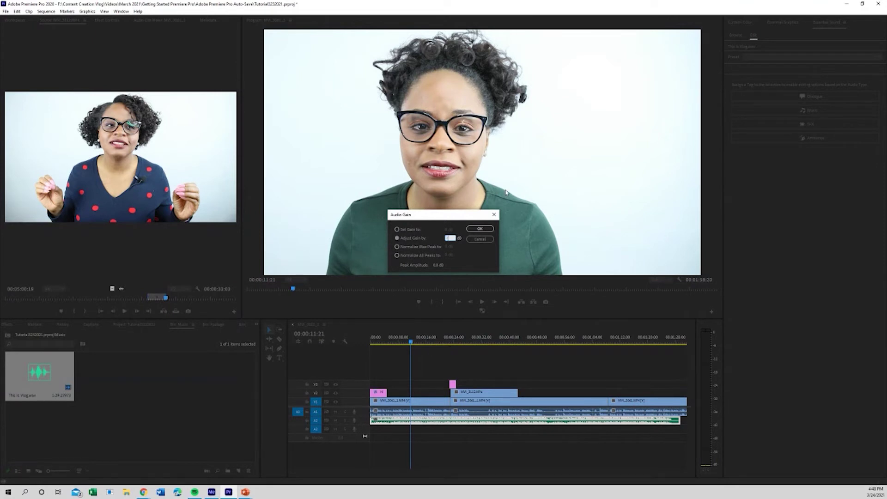
pyautogui.press('Return')
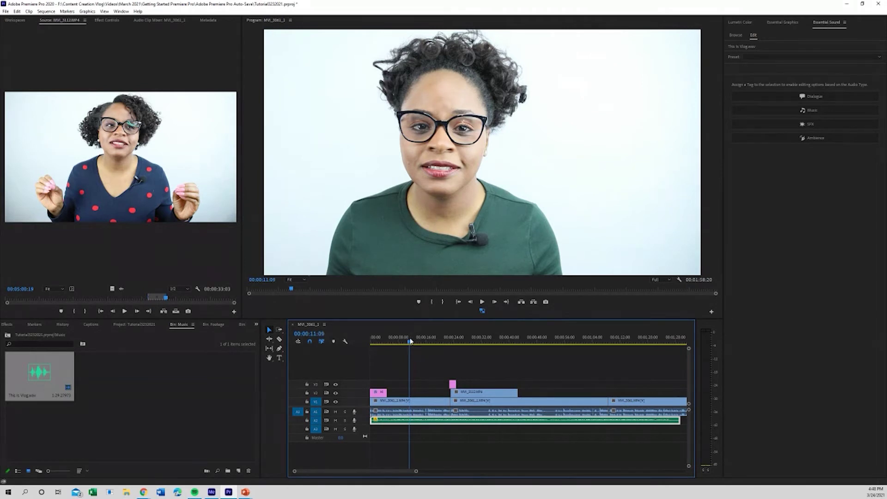
# Step: Play the sequence from the beginning to check the music level against the speech
pyautogui.click(370, 342)
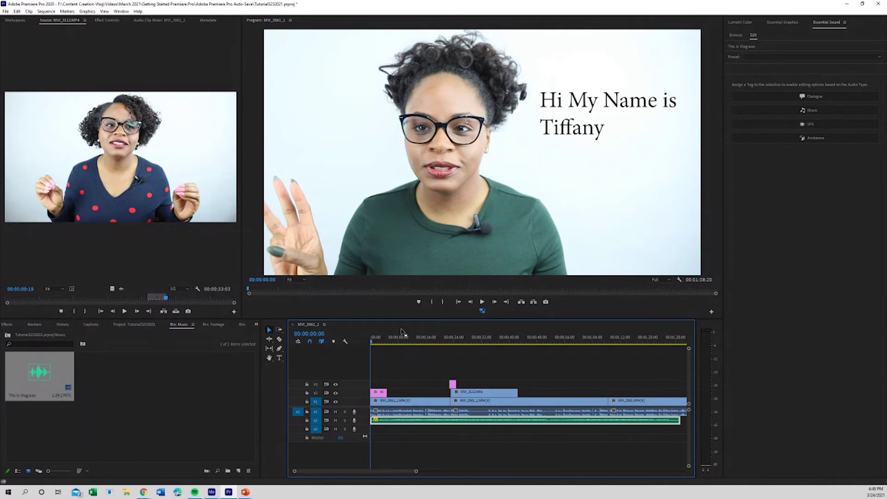
pyautogui.press('space')
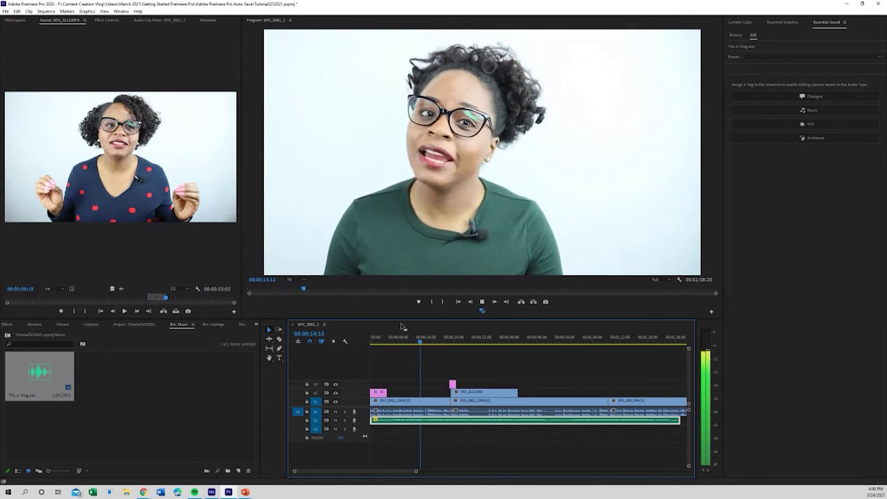
pyautogui.click(483, 302)
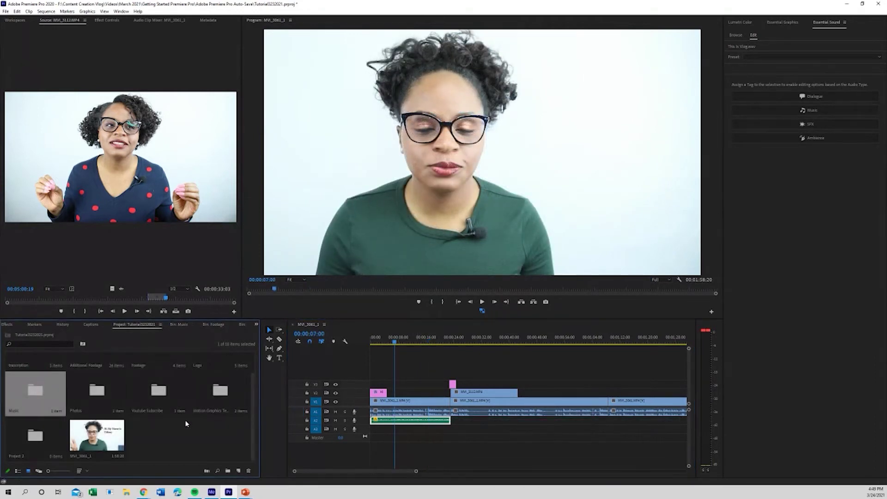
# Step: Open the transcription bin containing the caption files
pyautogui.doubleClick(41, 360)
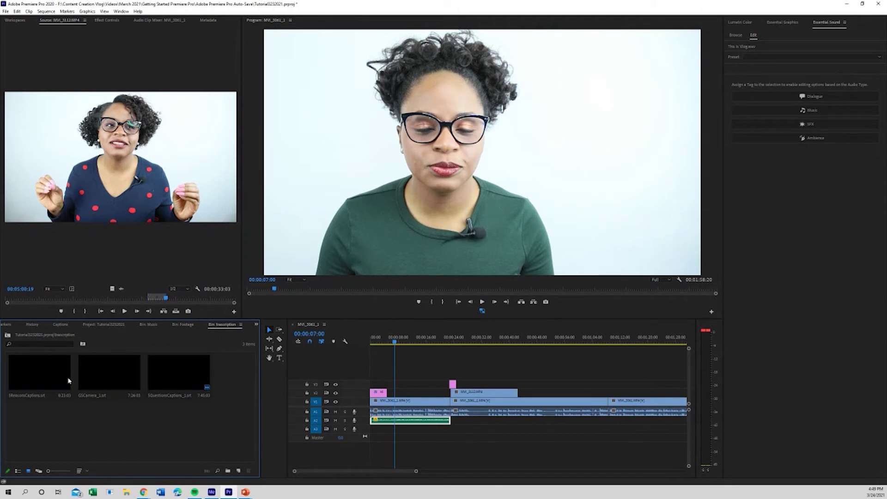
pyautogui.rightClick(217, 440)
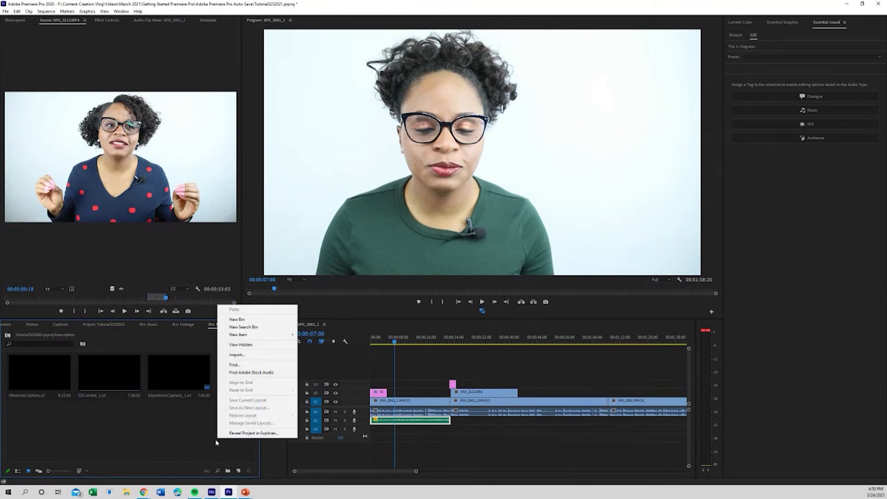
pyautogui.moveTo(250, 335)
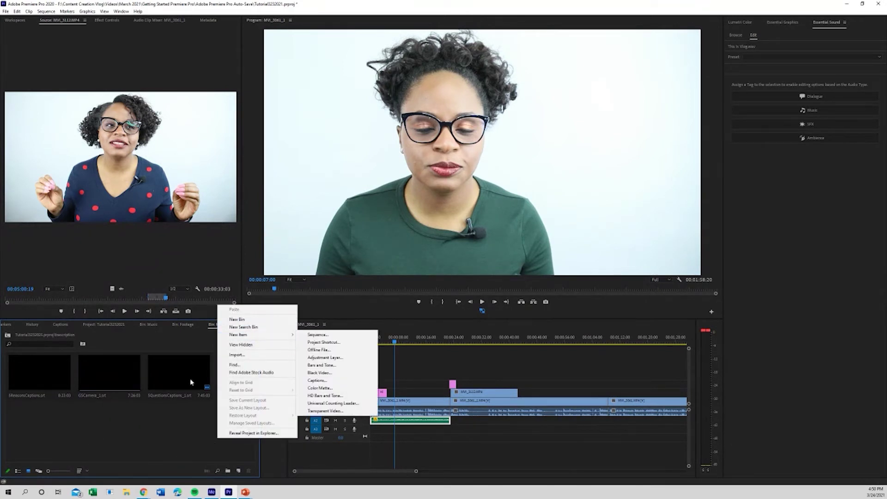
pyautogui.click(182, 425)
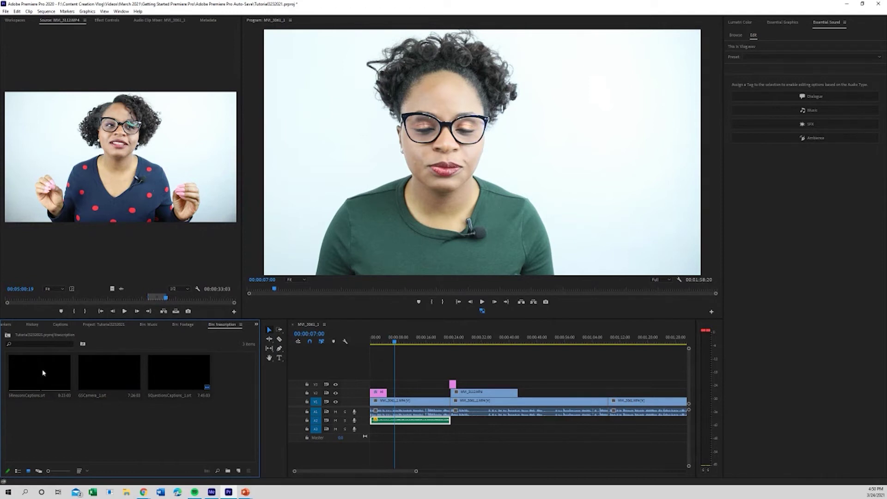
pyautogui.rightClick(224, 428)
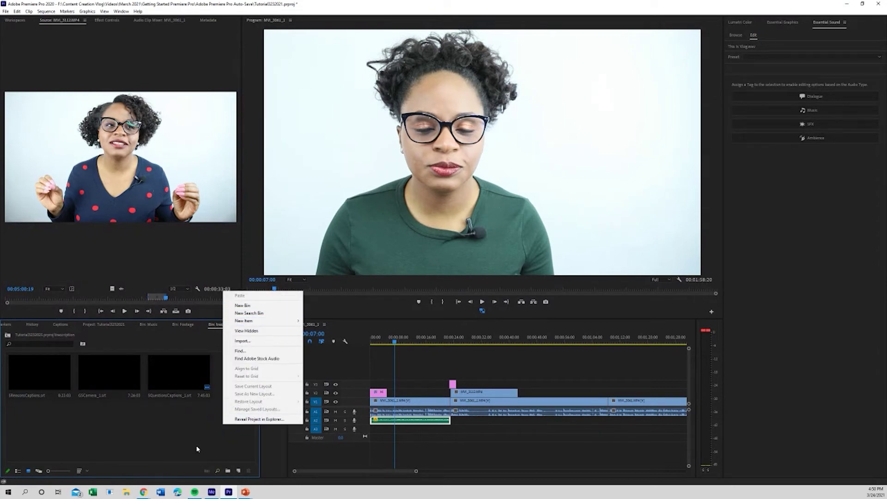
pyautogui.moveTo(296, 322)
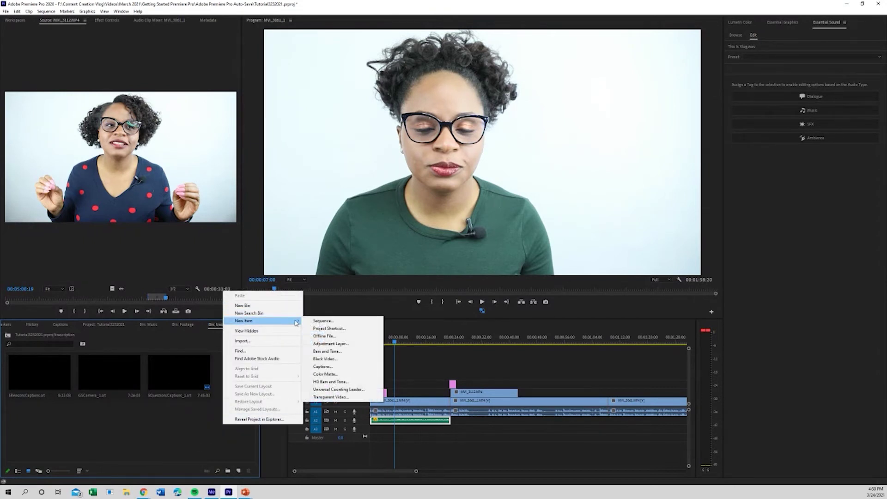
pyautogui.click(323, 367)
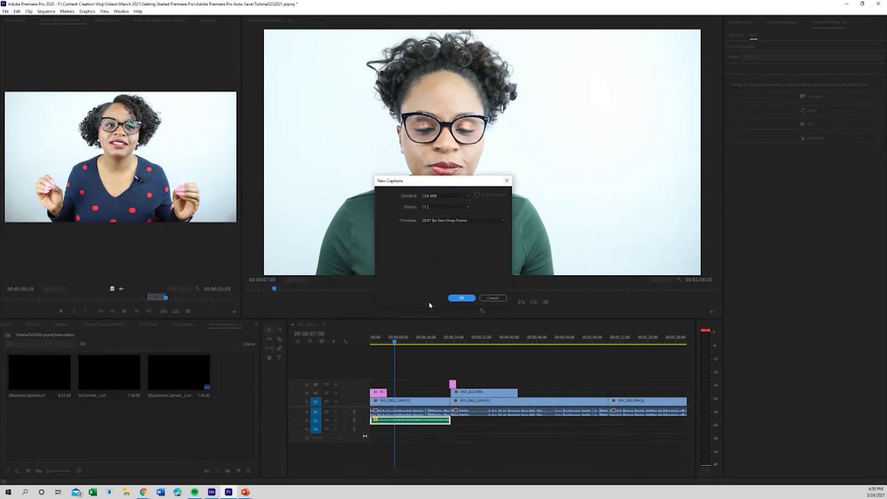
pyautogui.click(491, 299)
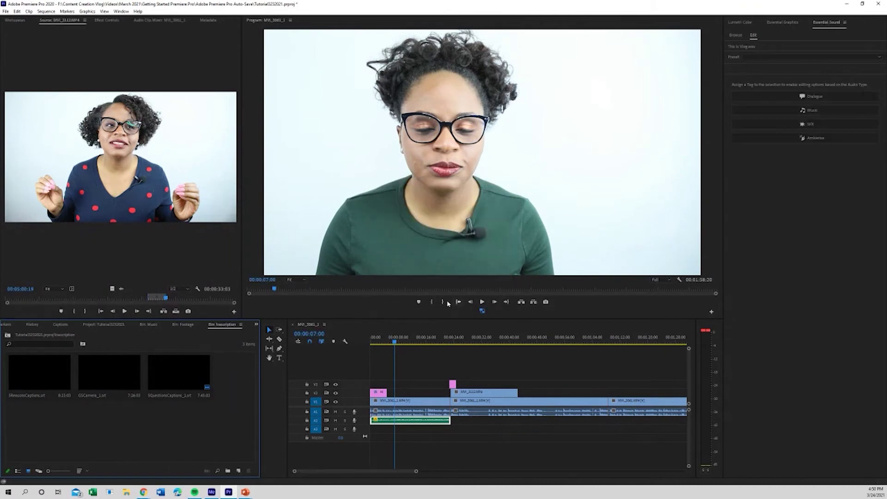
# Step: Place the 5ReasonsCaptions.srt captions on a new V4 track at the sequence's beginning and check them at 00:00:03:00
pyautogui.click(40, 373)
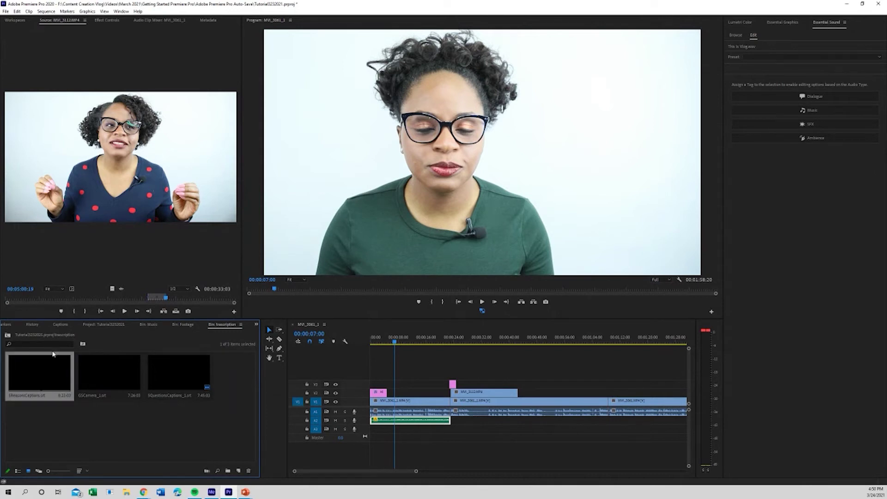
pyautogui.moveTo(47, 375); pyautogui.dragTo(369, 376)
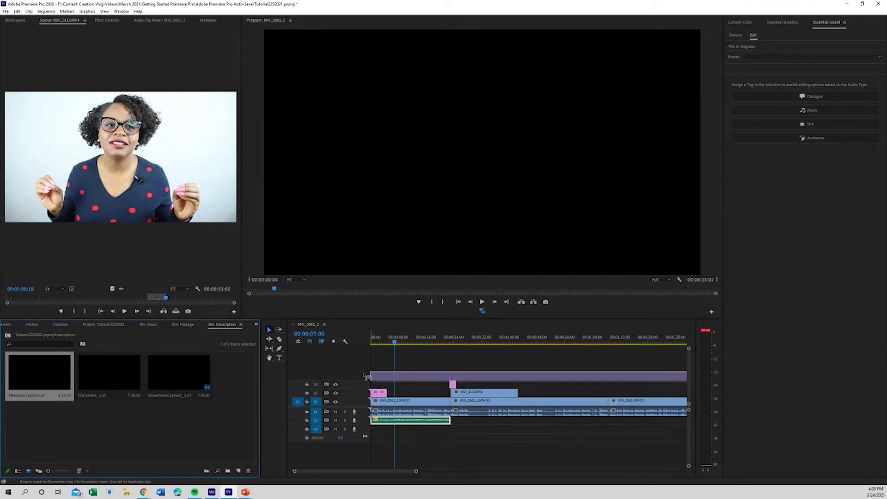
pyautogui.moveTo(367, 376); pyautogui.dragTo(368, 377)
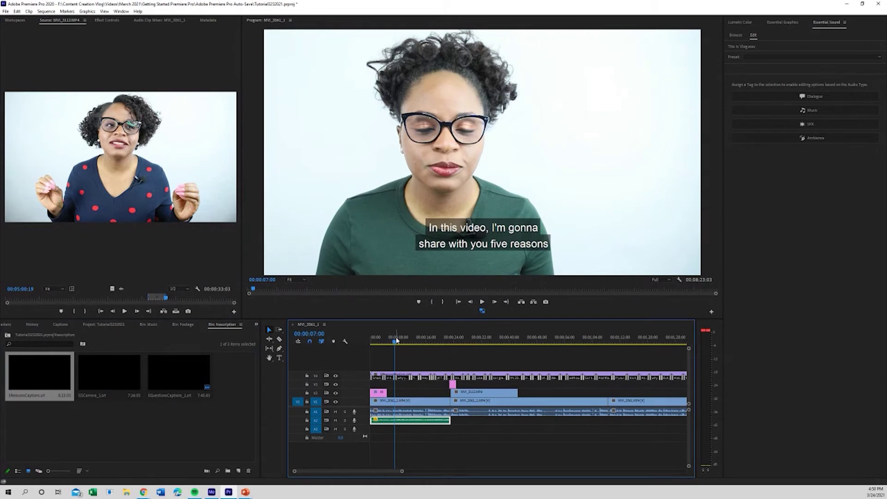
pyautogui.moveTo(396, 341); pyautogui.dragTo(381, 341)
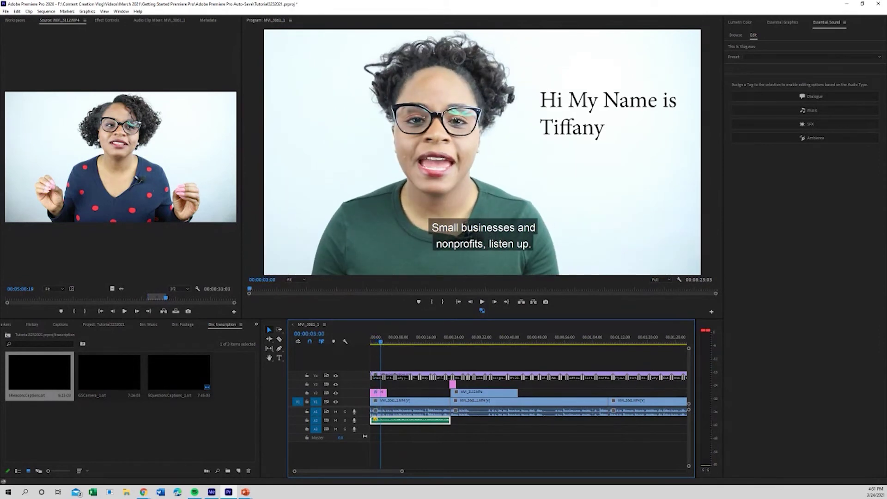
# Step: Open the 5ReasonsCaptions.srt captions for editing and look through the available caption fonts
pyautogui.doubleClick(50, 374)
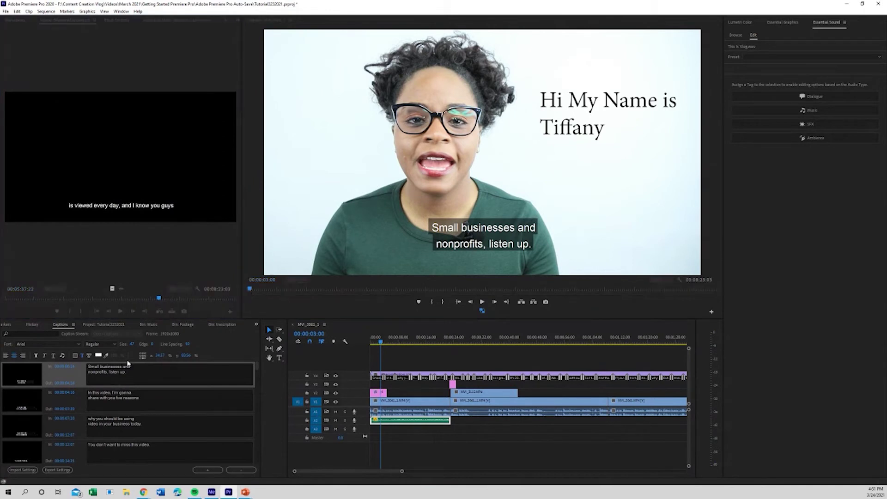
pyautogui.click(78, 345)
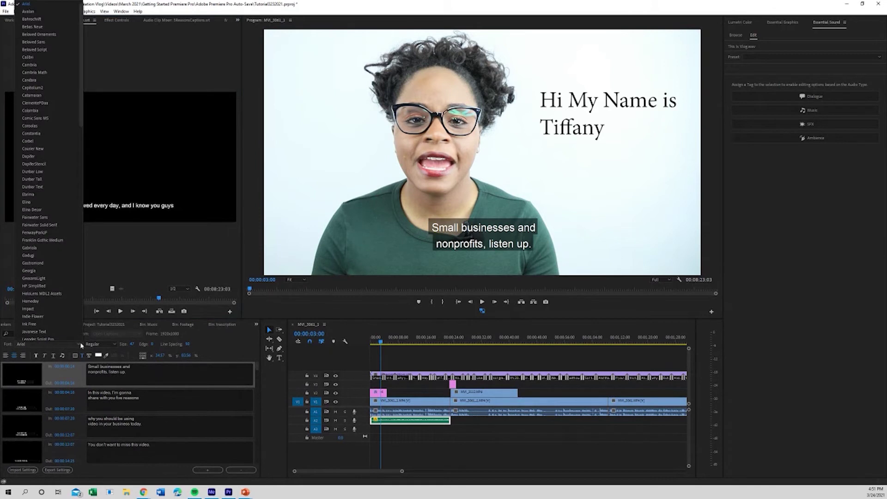
pyautogui.click(197, 349)
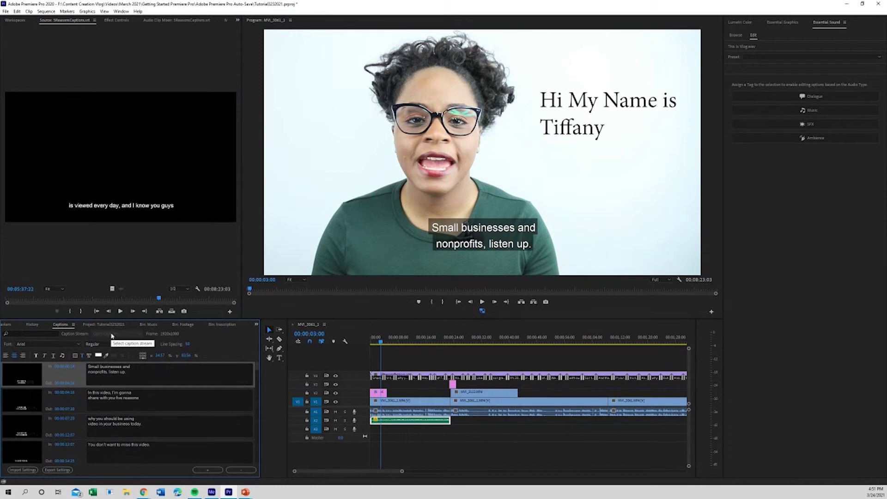
# Step: Try the first caption block at the upper-left, centre and lower-left positions, and return it to the lower centre
pyautogui.click(153, 366)
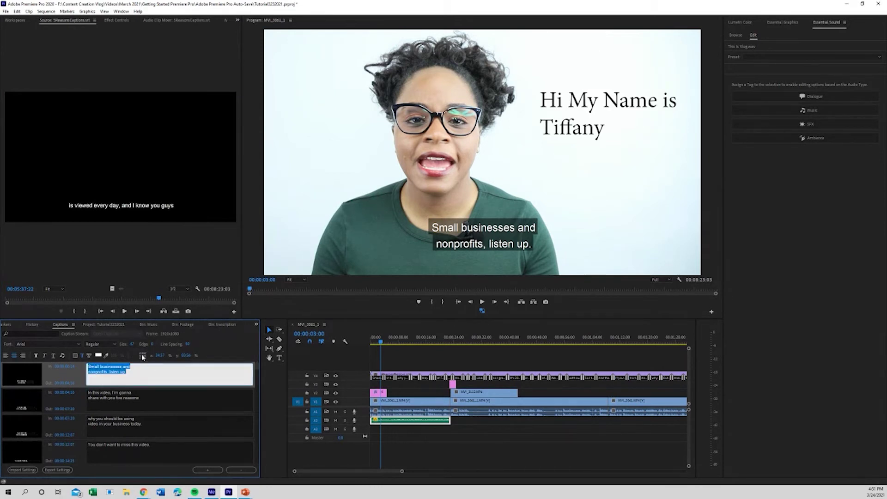
pyautogui.click(142, 356)
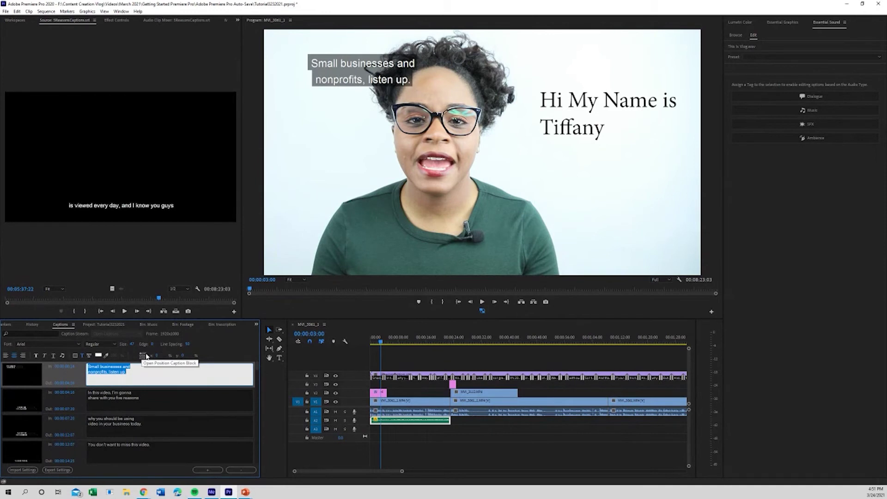
pyautogui.click(145, 354)
pyautogui.click(143, 354)
pyautogui.click(142, 356)
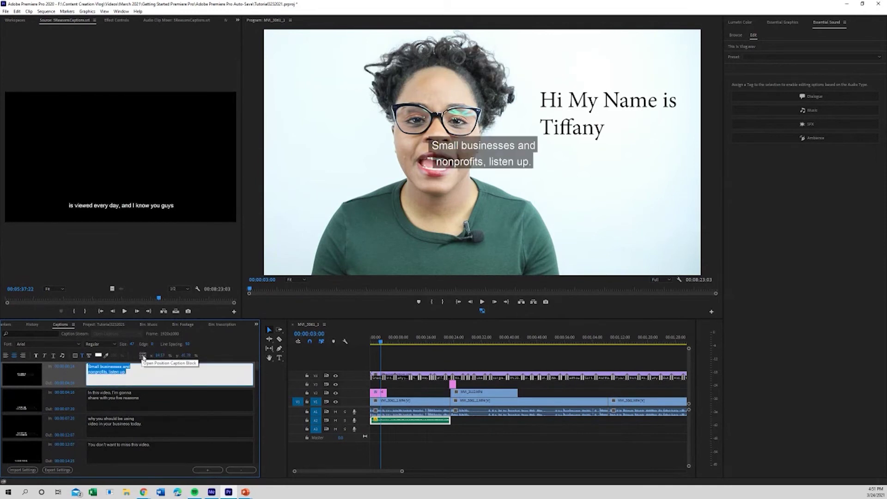
pyautogui.click(141, 359)
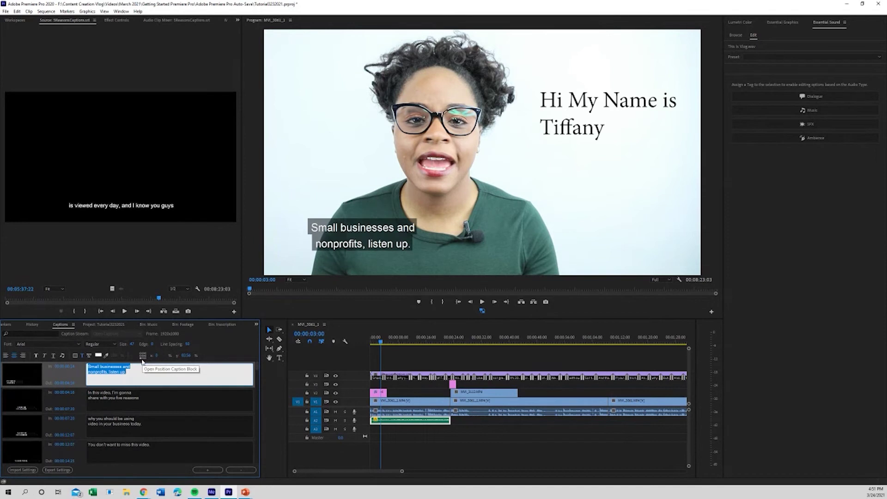
pyautogui.click(143, 359)
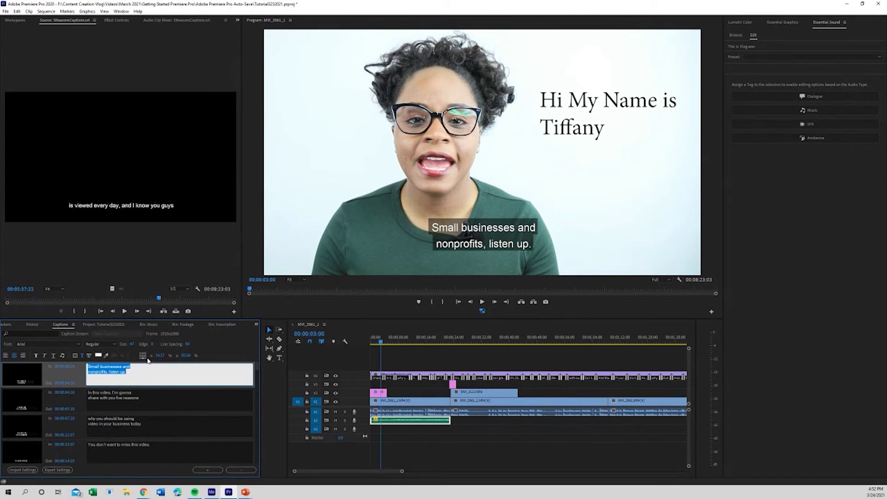
# Step: Select the first MVI_3061_1.MP4 clip on V1, with the playhead near the sequence's beginning, and show its effect controls
pyautogui.click(388, 341)
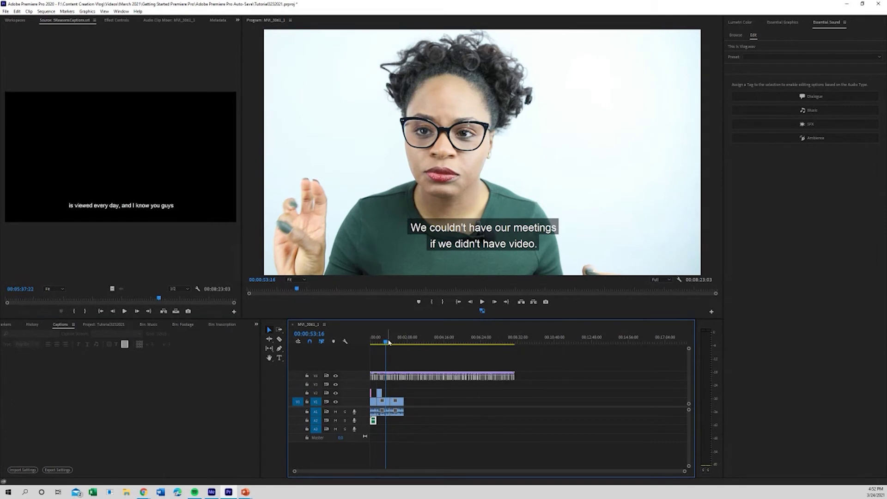
pyautogui.moveTo(382, 342); pyautogui.dragTo(372, 341)
pyautogui.press('=')
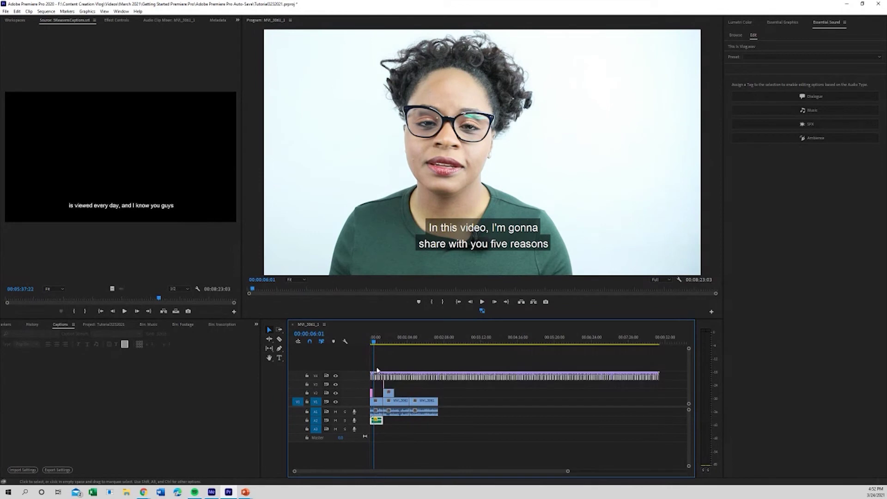
pyautogui.press('=')
pyautogui.press('=')
pyautogui.press('=')
pyautogui.click(407, 341)
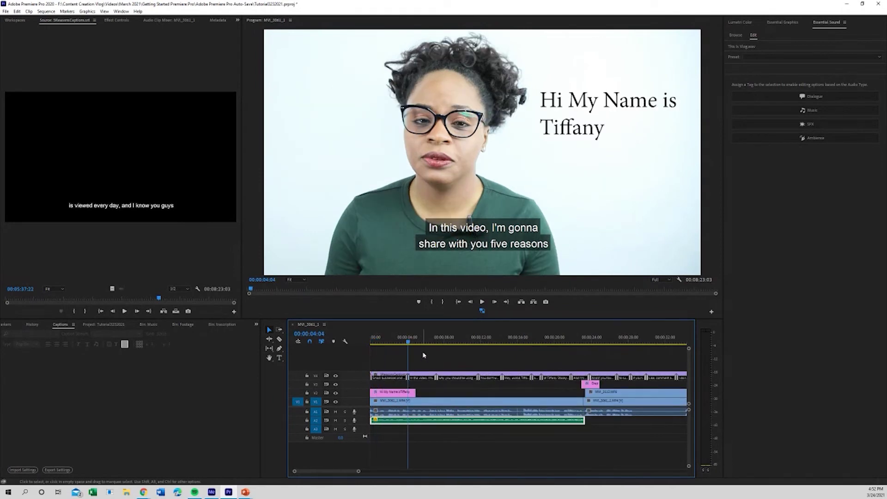
pyautogui.click(408, 404)
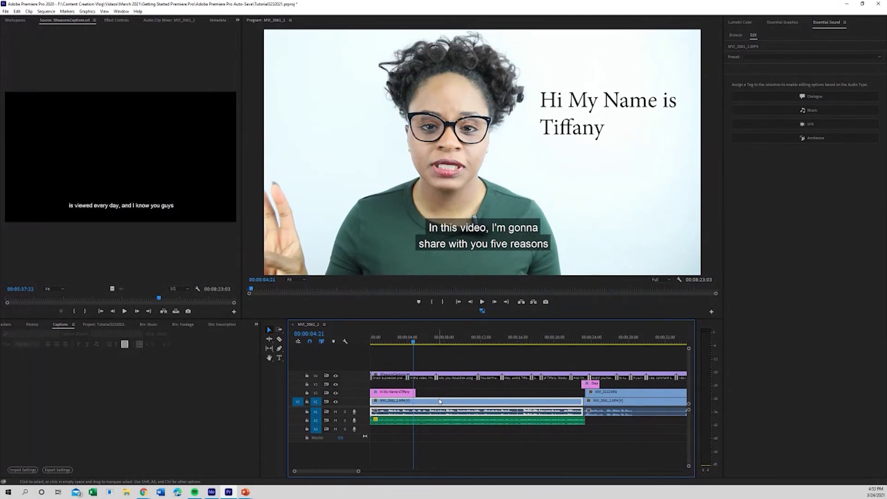
pyautogui.click(116, 20)
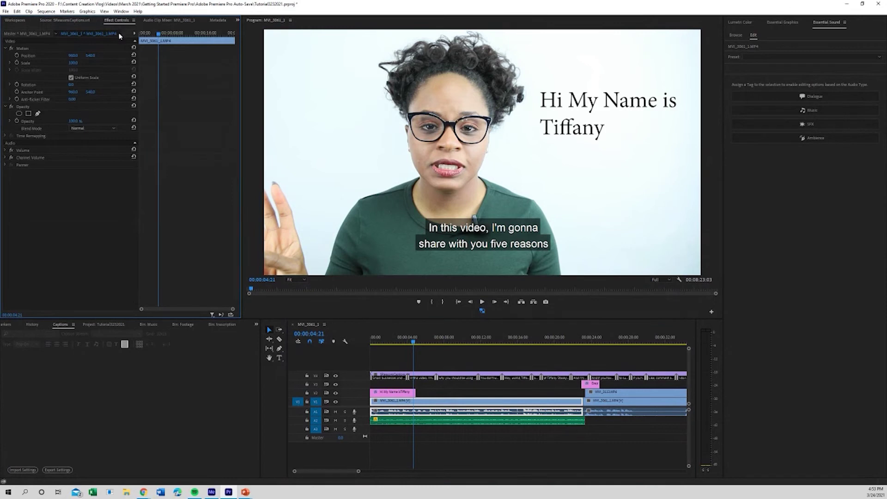
# Step: Apply the Lumetri Color effect from the Color Correction video effects to the first clip on V1
pyautogui.click(257, 325)
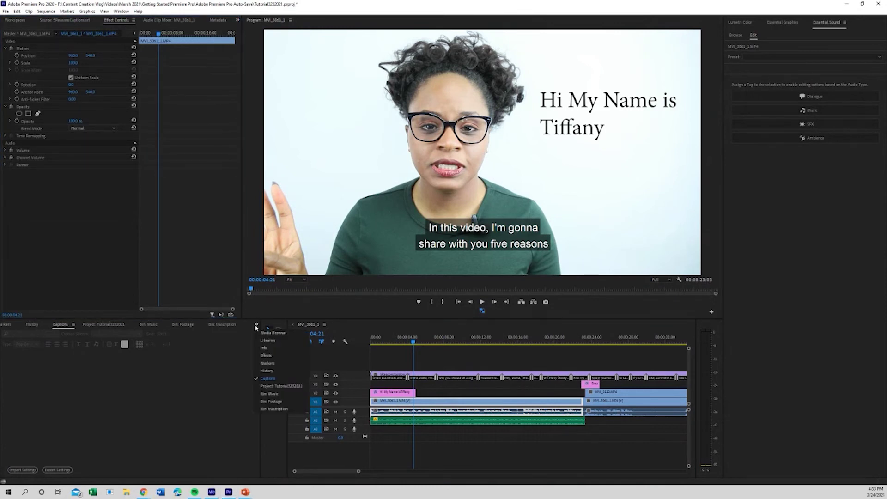
pyautogui.click(279, 357)
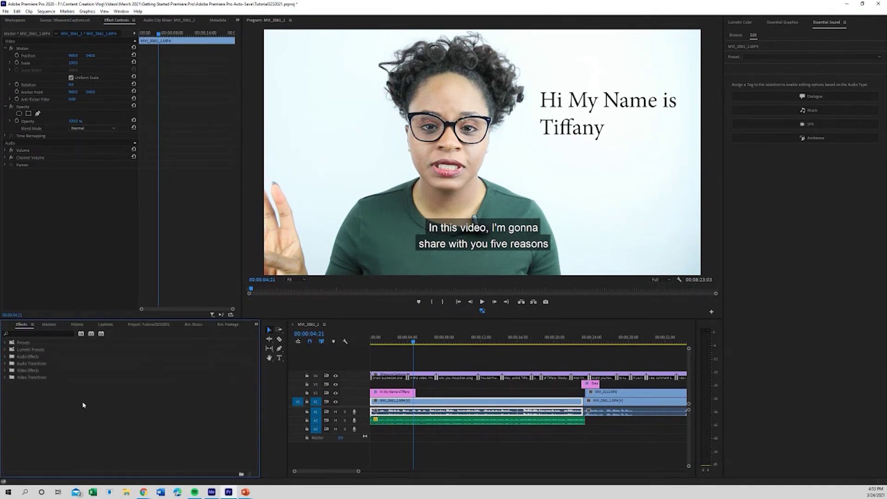
pyautogui.click(6, 371)
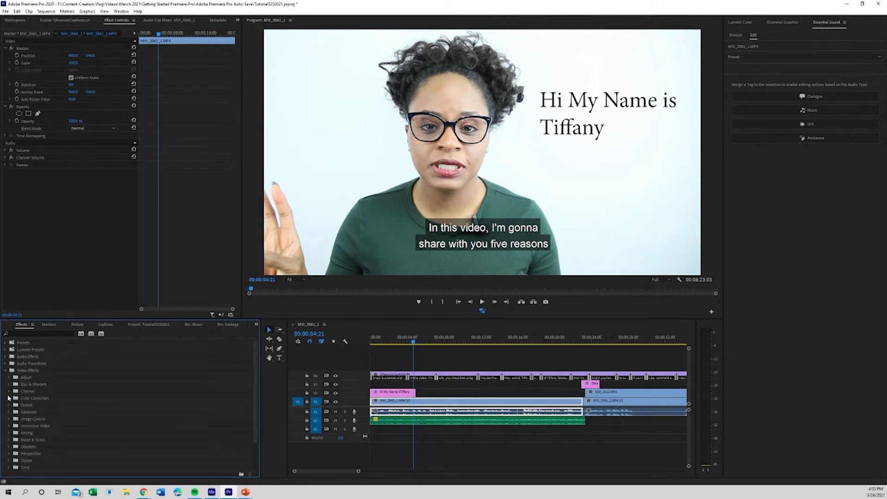
pyautogui.click(9, 399)
pyautogui.scroll(-3, 36, 400)
pyautogui.scroll(-3, 37, 400)
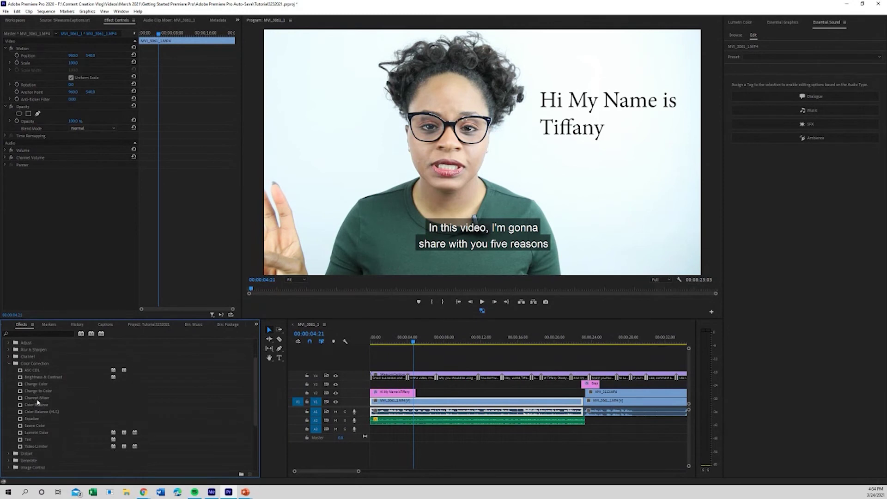
pyautogui.moveTo(43, 426); pyautogui.dragTo(417, 400)
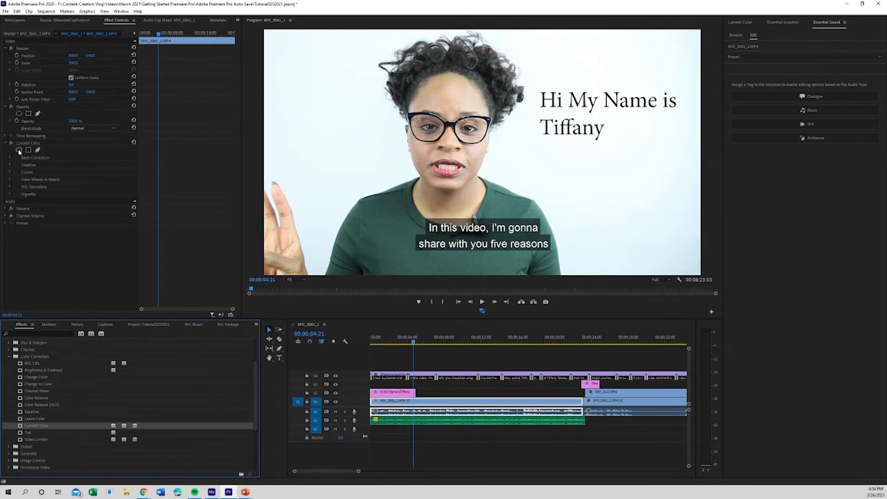
# Step: Look through the clip's Lumetri Basic Correction settings and set the Creative Vibrance to 47
pyautogui.click(10, 159)
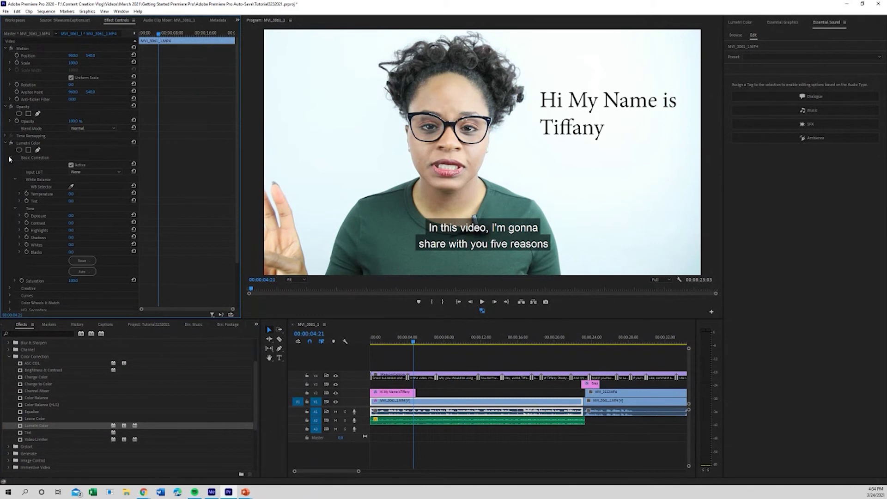
pyautogui.click(10, 159)
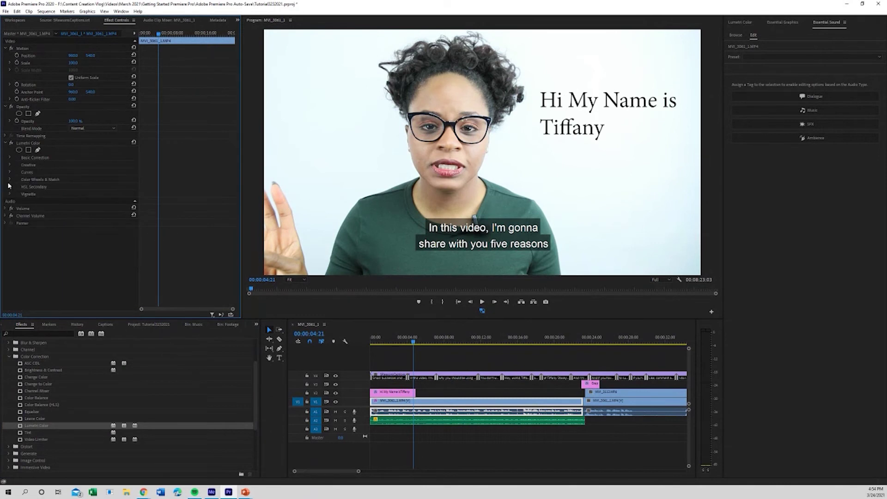
pyautogui.click(9, 167)
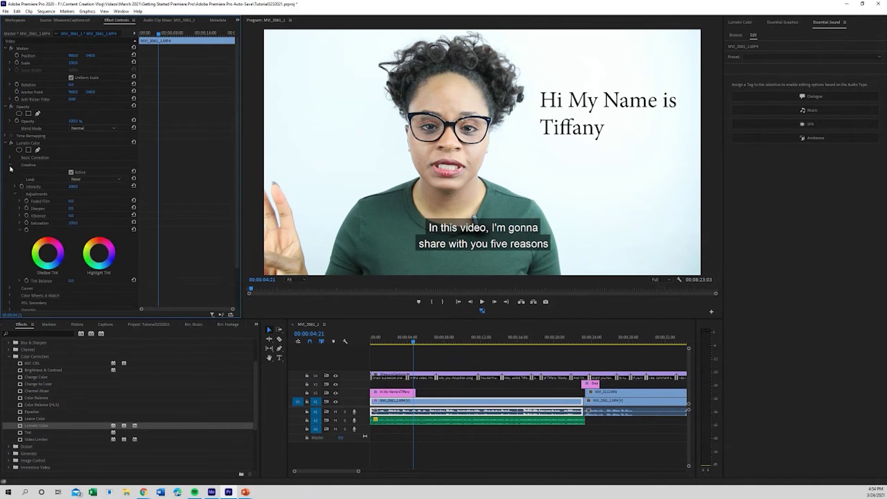
pyautogui.click(20, 216)
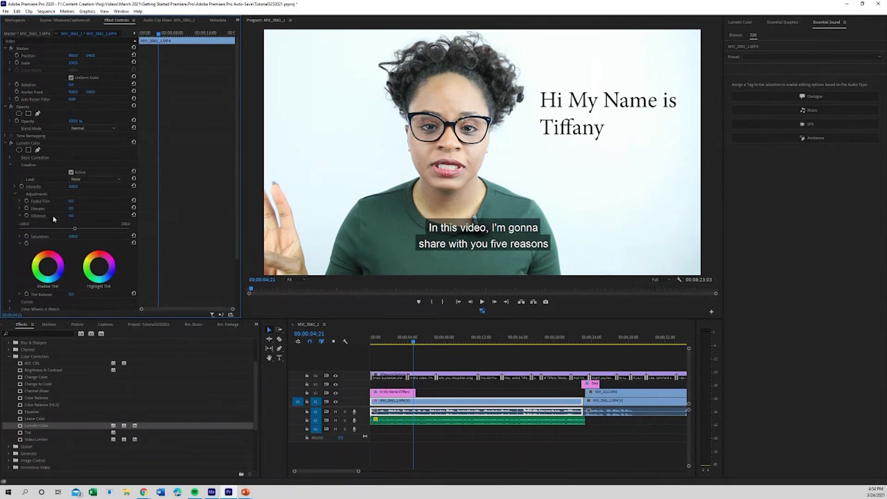
pyautogui.moveTo(76, 229); pyautogui.dragTo(98, 232)
pyautogui.click(70, 217)
pyautogui.write('47')
pyautogui.press('Return')
pyautogui.scroll(-5, 109, 149)
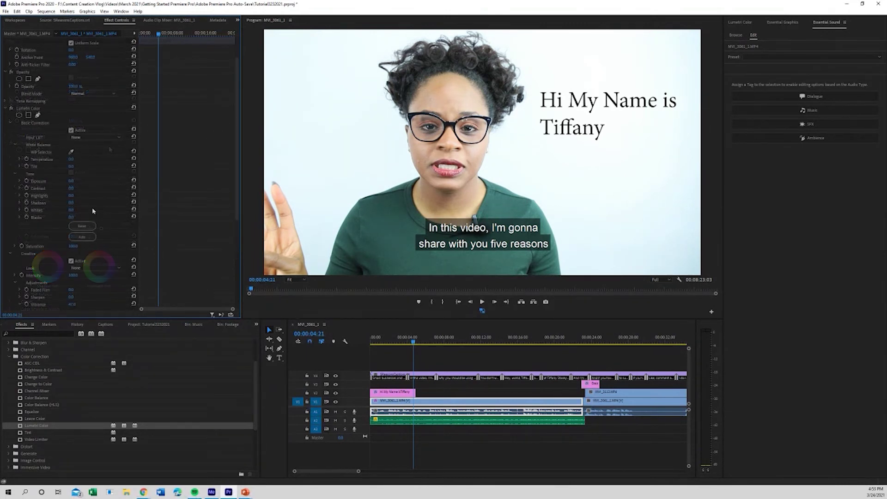
pyautogui.click(11, 53)
pyautogui.scroll(-3, 88, 169)
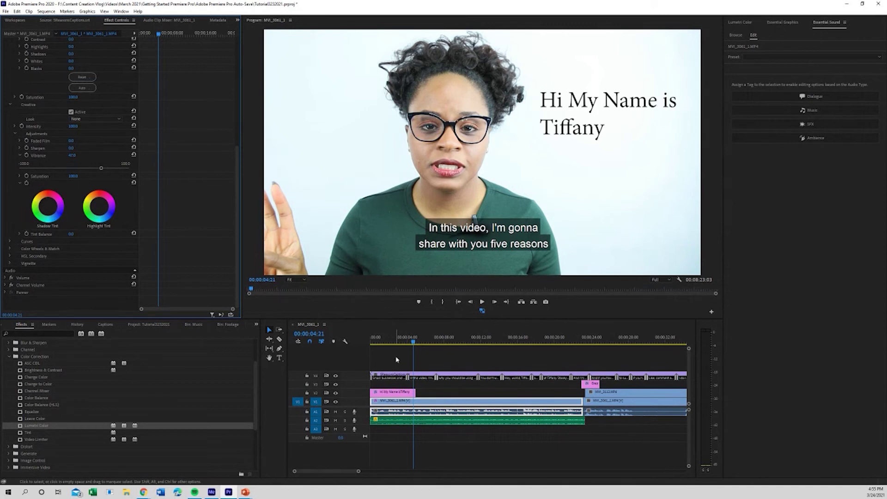
# Step: Play the sequence from the beginning to check the colour-corrected clip with its title and captions
pyautogui.moveTo(412, 343); pyautogui.dragTo(322, 333)
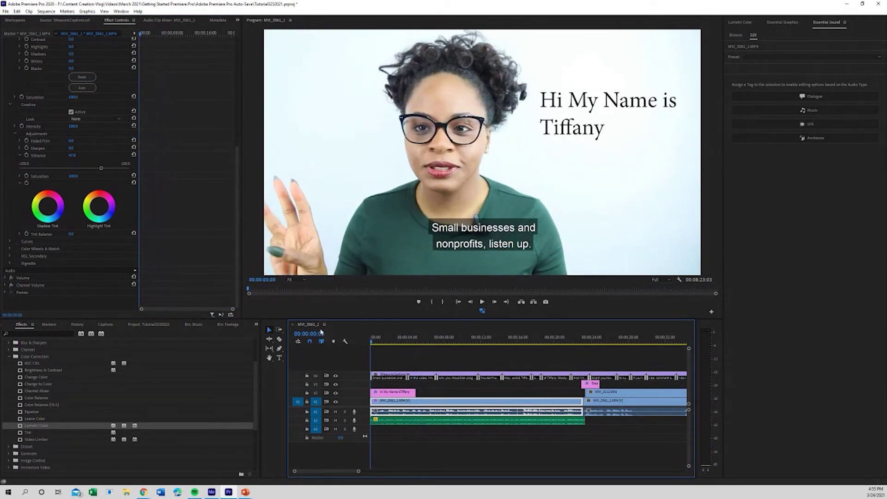
pyautogui.press('space')
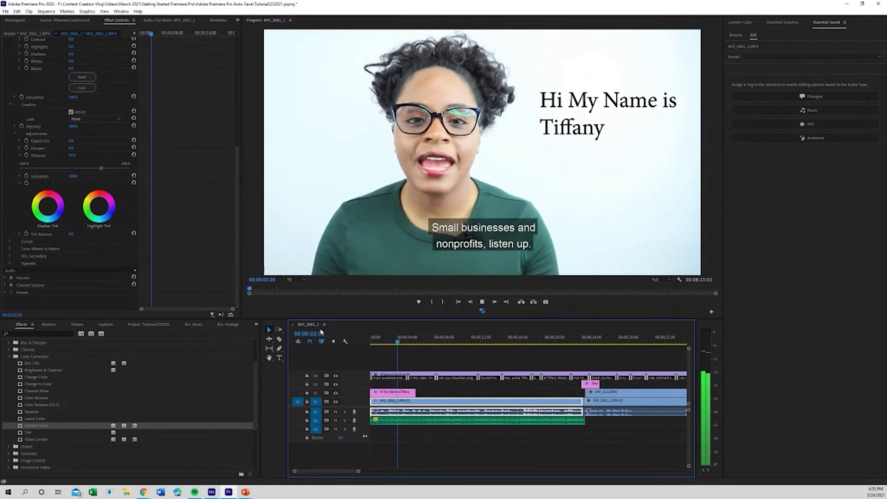
pyautogui.press('space')
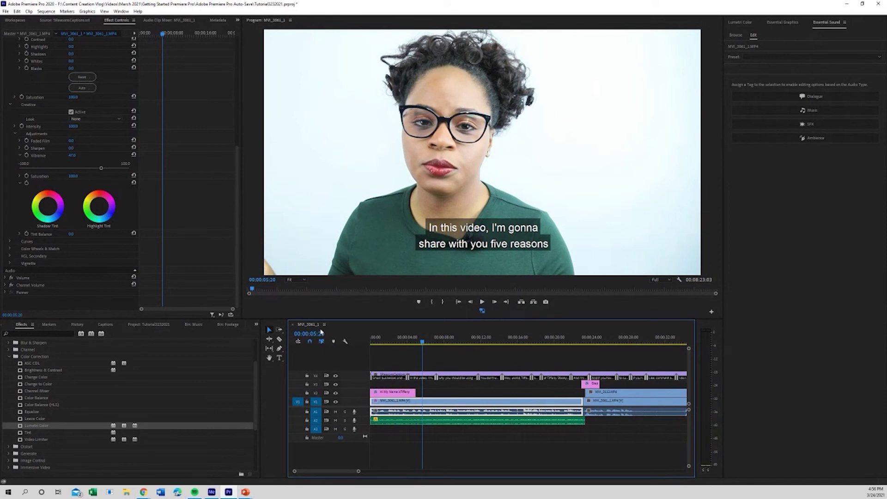
# Step: Open the media export settings for the sequence, using the H.264 format and the Match Source - High bitrate preset
pyautogui.click(5, 11)
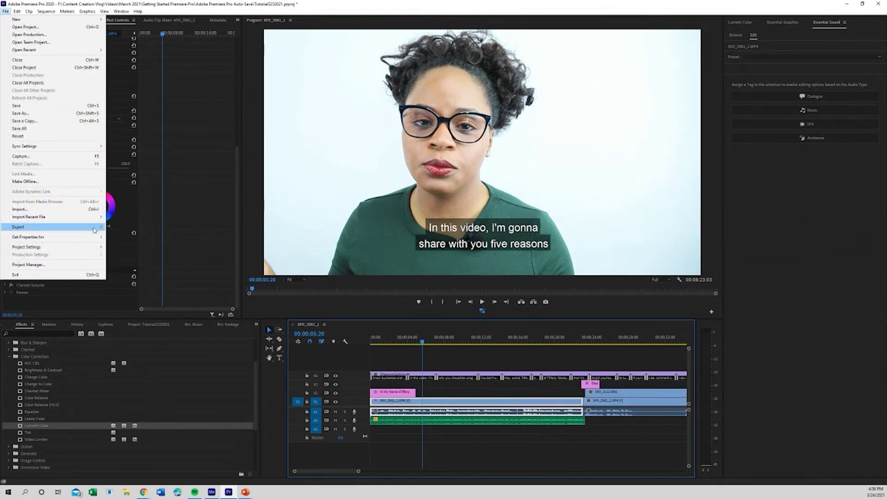
pyautogui.click(117, 228)
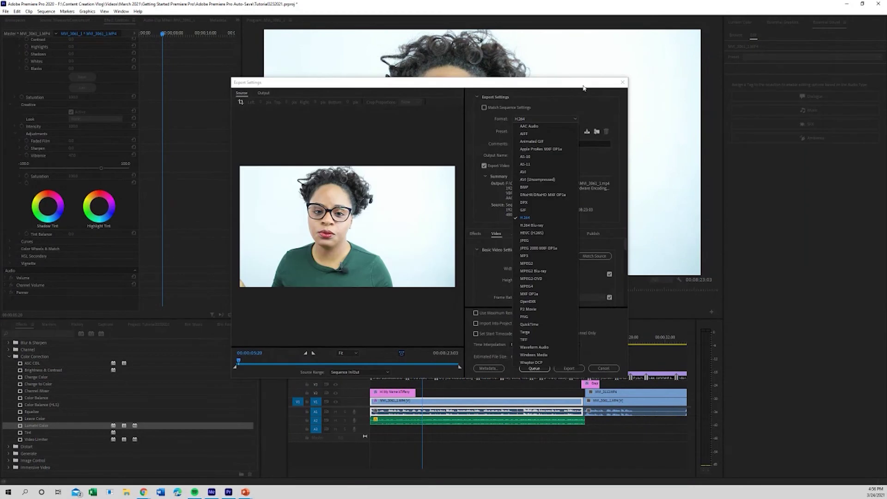
pyautogui.click(592, 107)
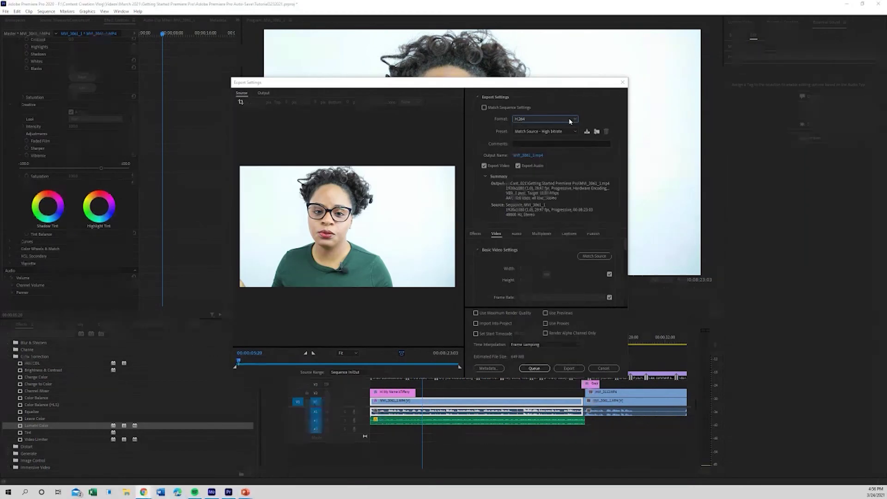
pyautogui.click(536, 134)
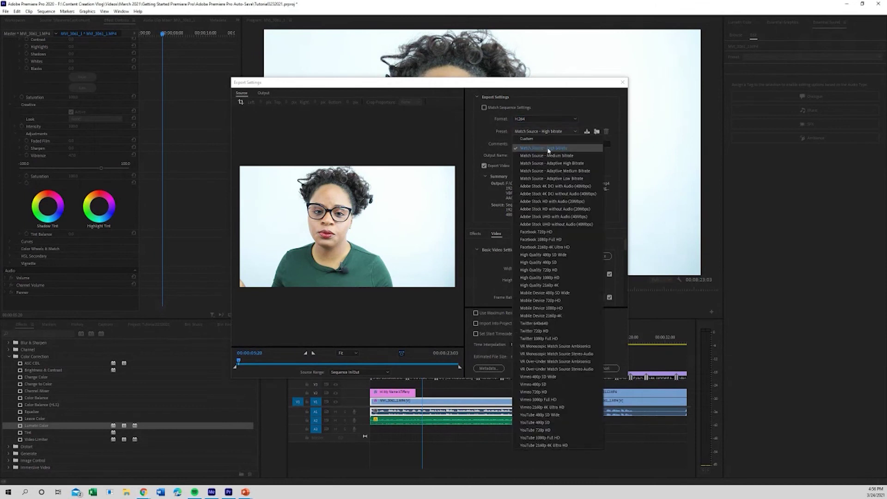
pyautogui.click(549, 148)
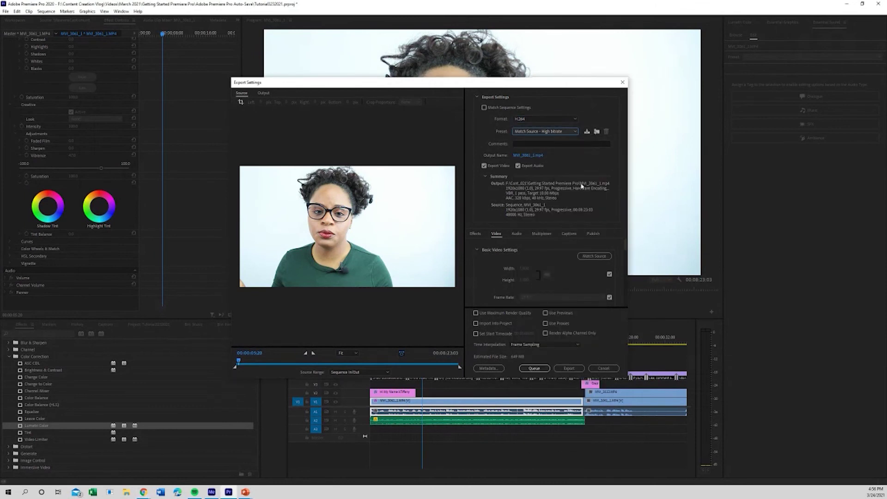
# Step: Name the export file Tutorial3 and save it in the Getting Started Premiere Pro folder
pyautogui.click(540, 158)
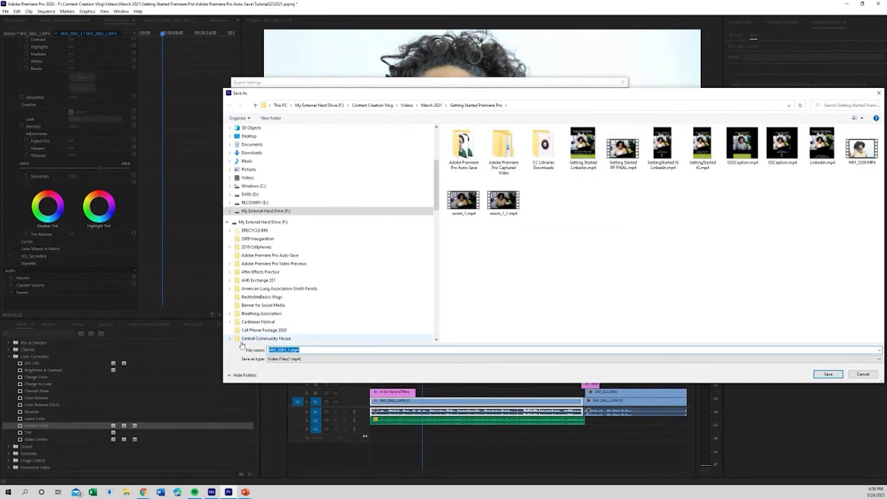
pyautogui.write('Tutorial2')
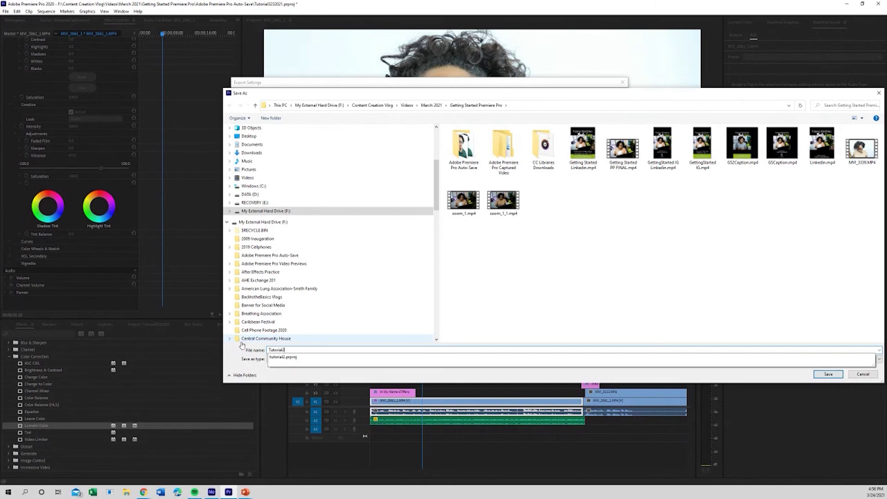
pyautogui.press('BackSpace')
pyautogui.write('3')
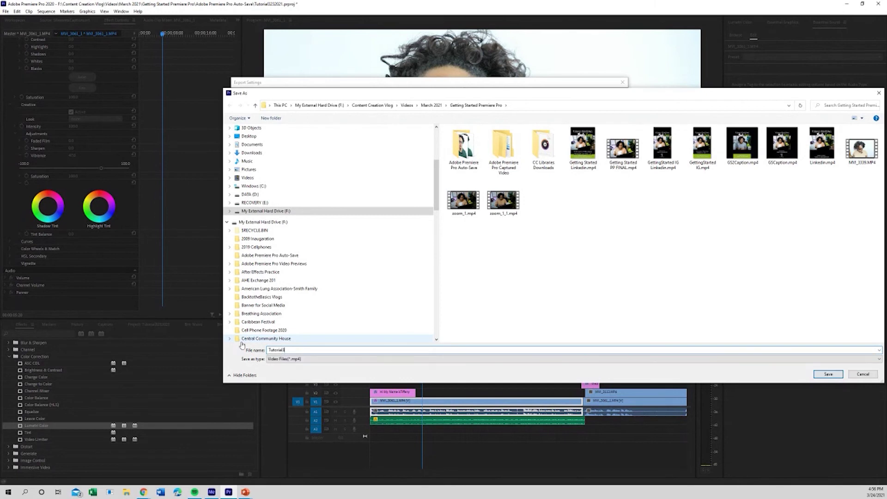
pyautogui.click(828, 376)
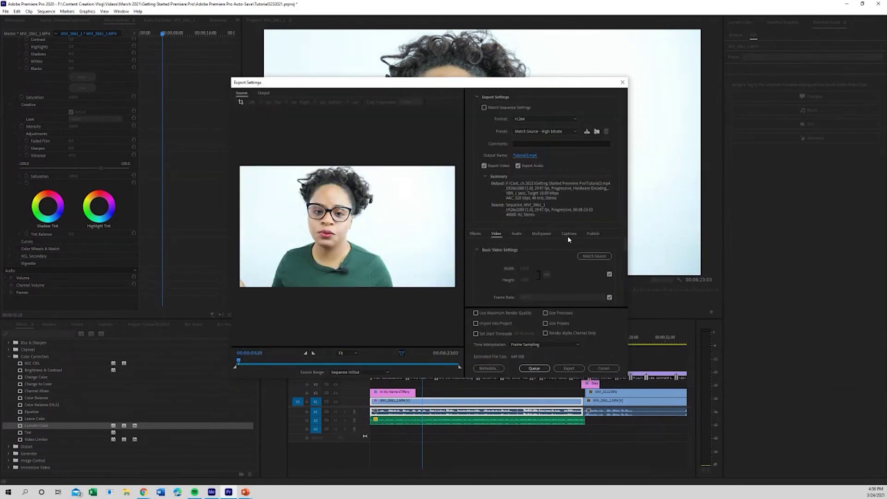
# Step: Enable Use Maximum Render Quality and start exporting the video
pyautogui.click(476, 313)
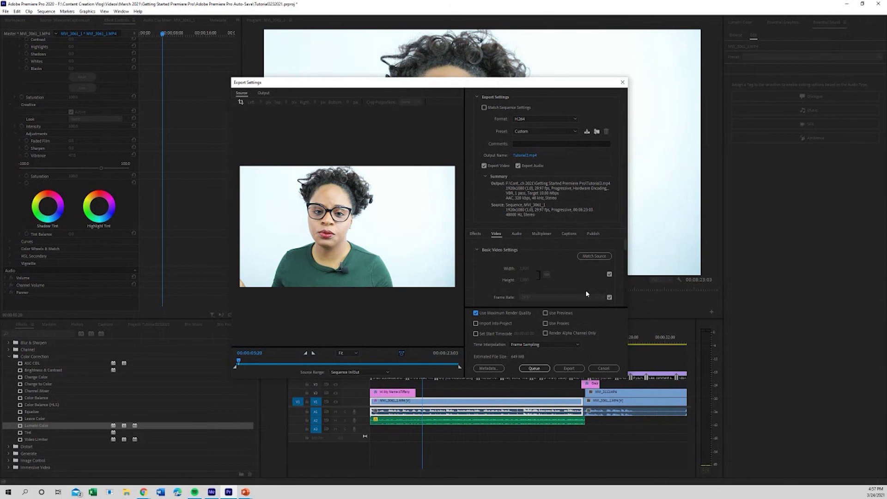
pyautogui.click(568, 368)
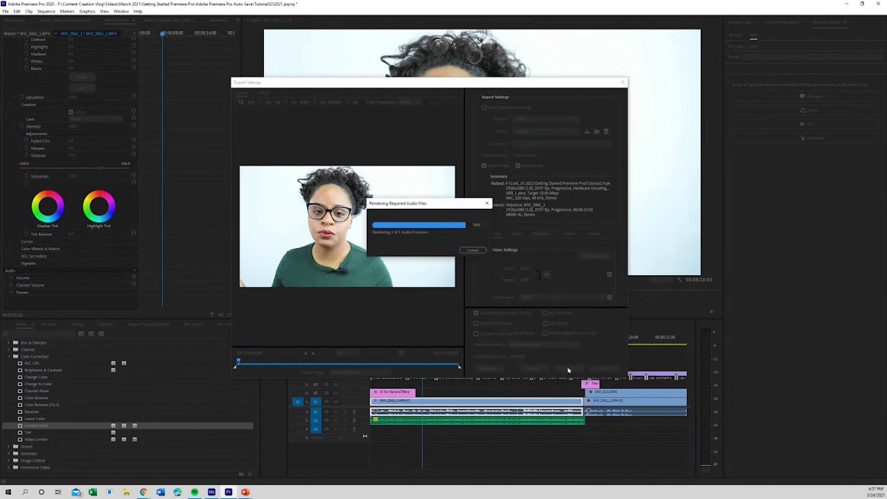